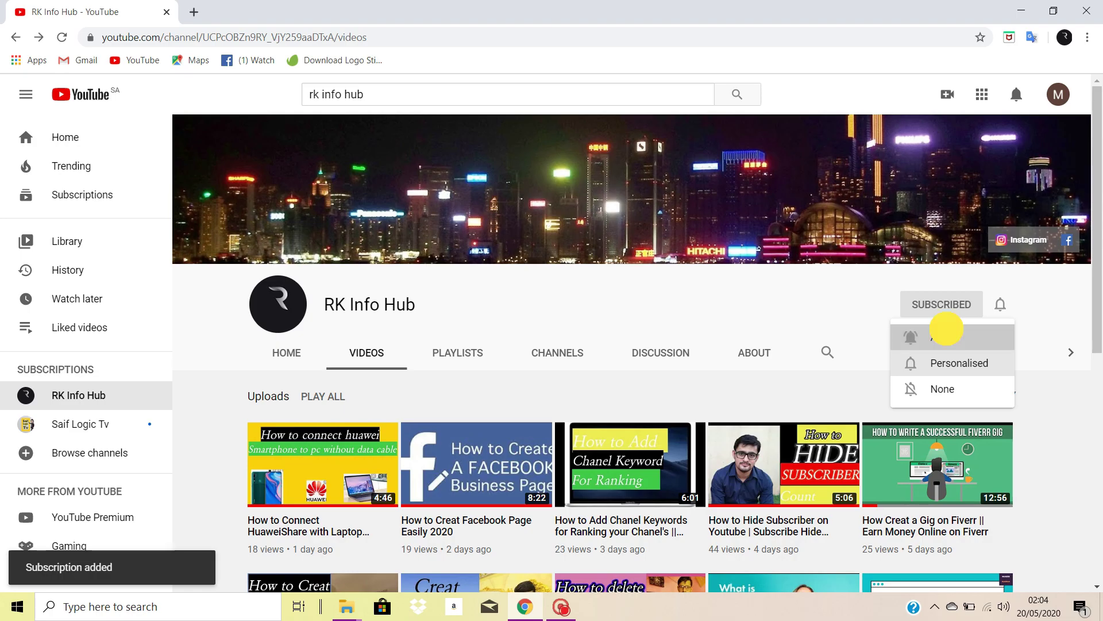
Turn on all notifications for the subscribed RK Info Hub channel
{"action": "left_click", "coordinate": [948, 327]}
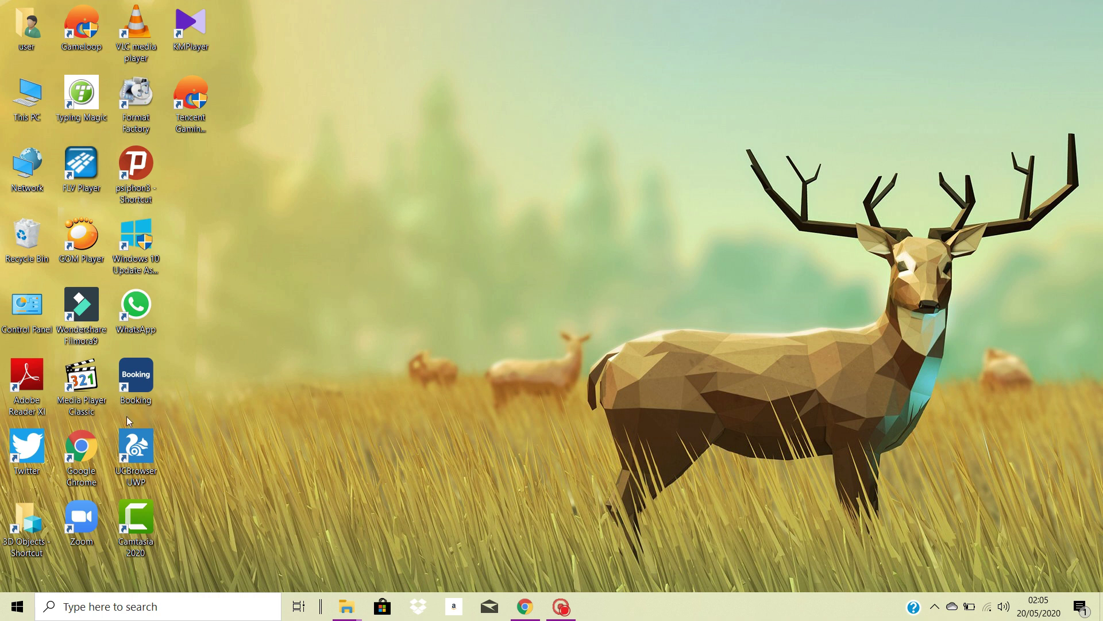
Launch Google Chrome in a maximized window and open its Extensions page from the browser settings
{"action": "double_click", "coordinate": [83, 453]}
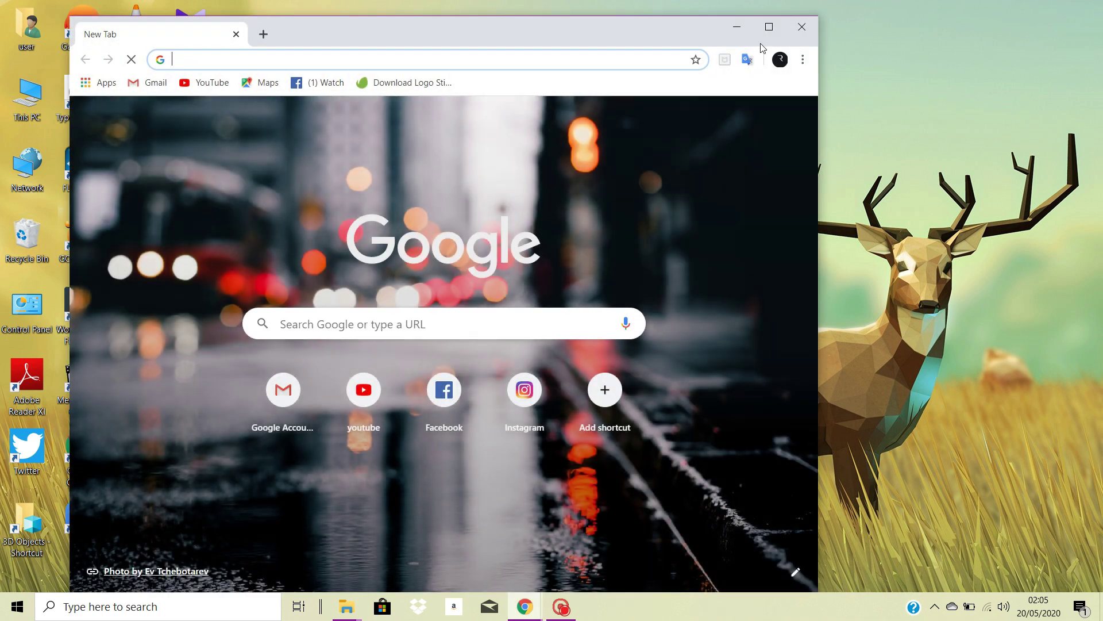
{"action": "left_click", "coordinate": [769, 27]}
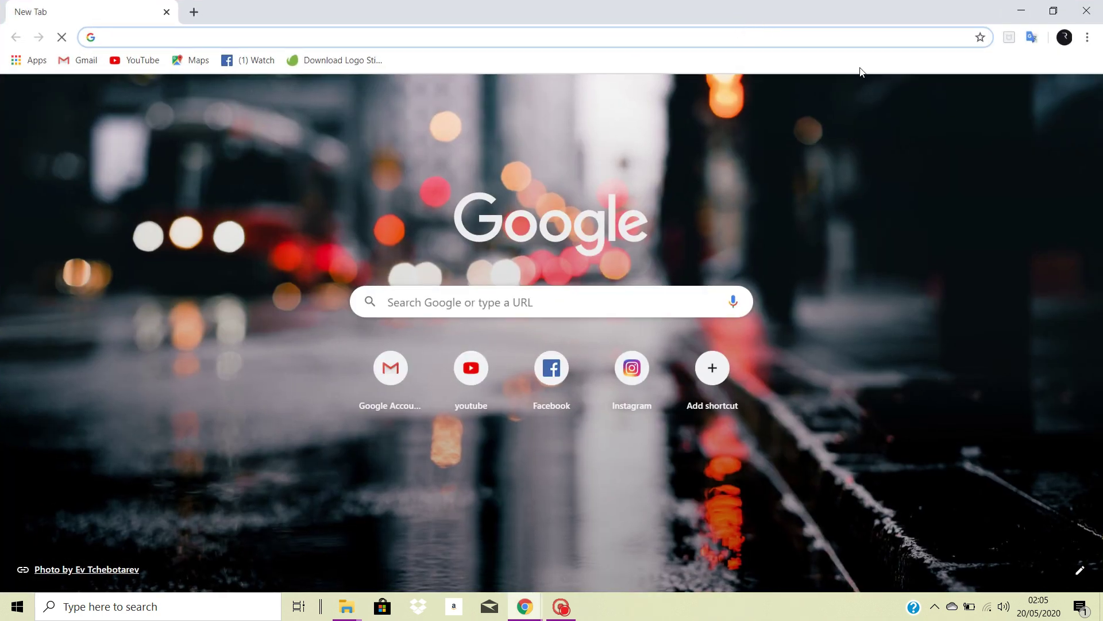
{"action": "left_click", "coordinate": [1087, 38]}
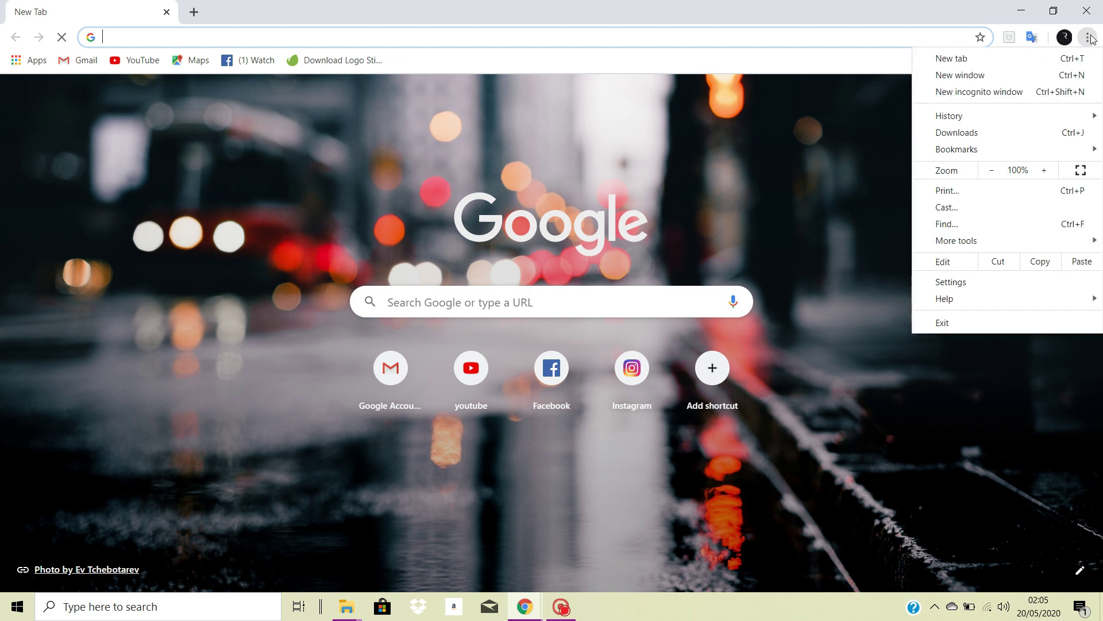
{"action": "left_click", "coordinate": [848, 149]}
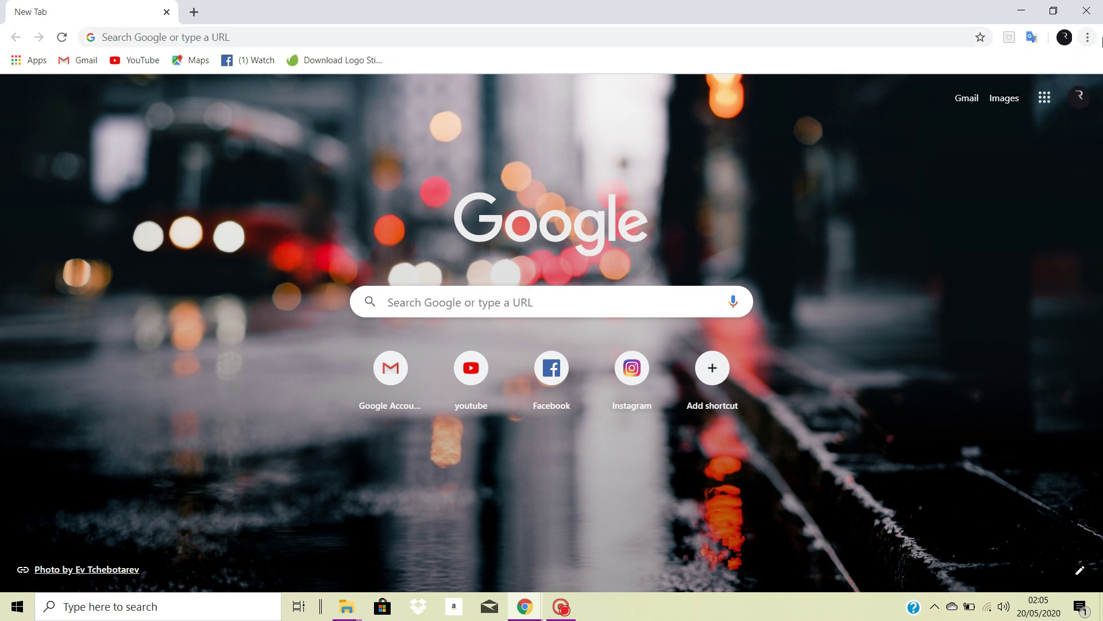
{"action": "left_click", "coordinate": [1088, 38]}
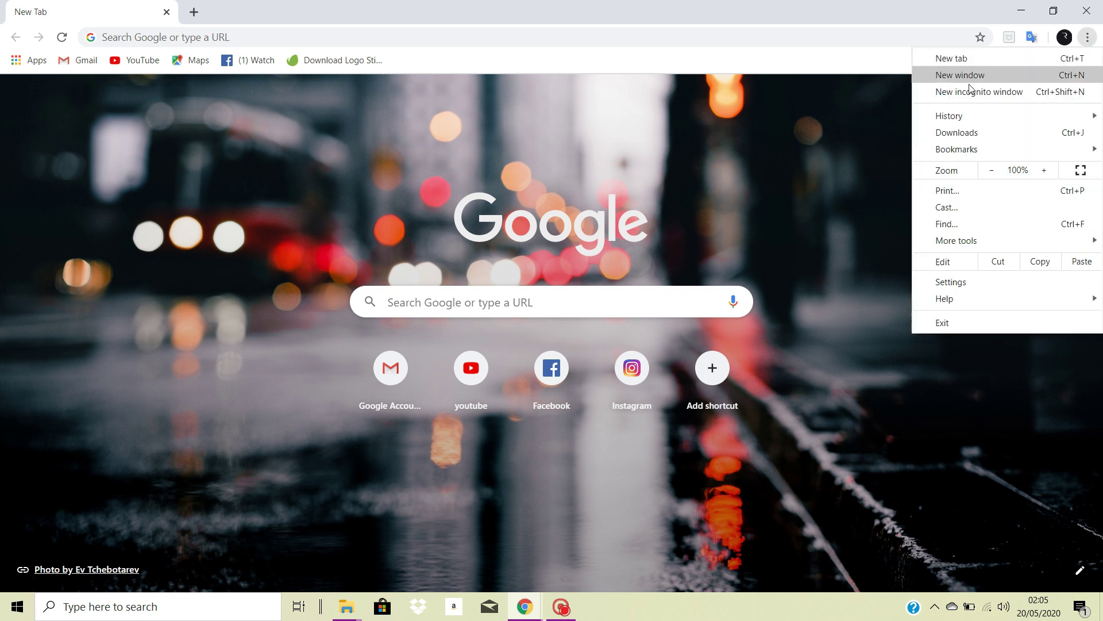
{"action": "left_click", "coordinate": [992, 281]}
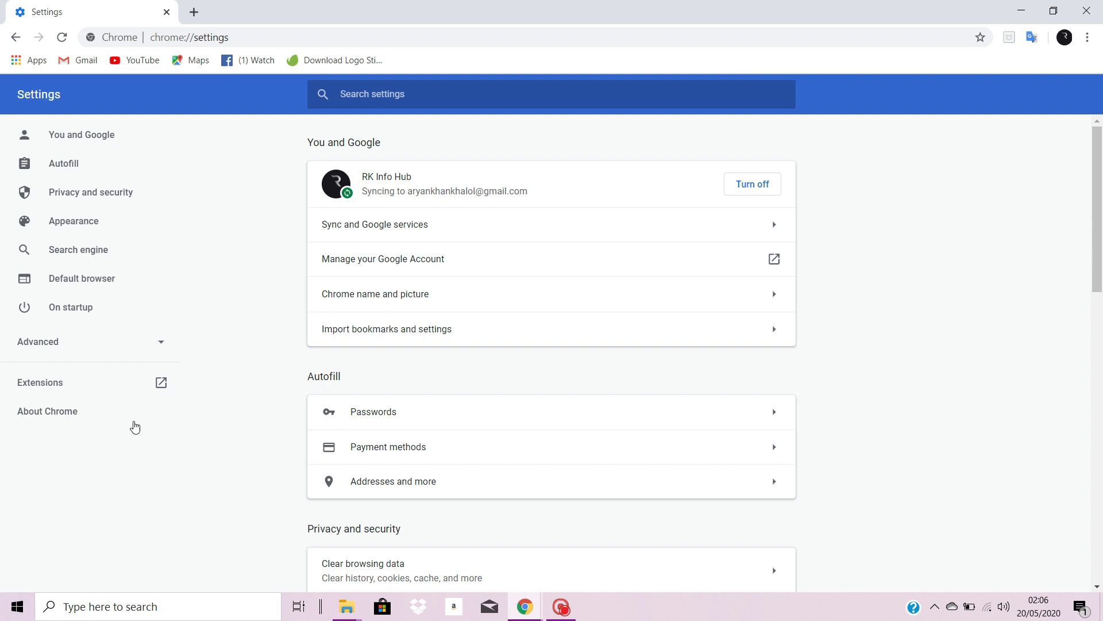
{"action": "scroll", "coordinate": [252, 278], "scroll_direction": "down", "scroll_amount": 3}
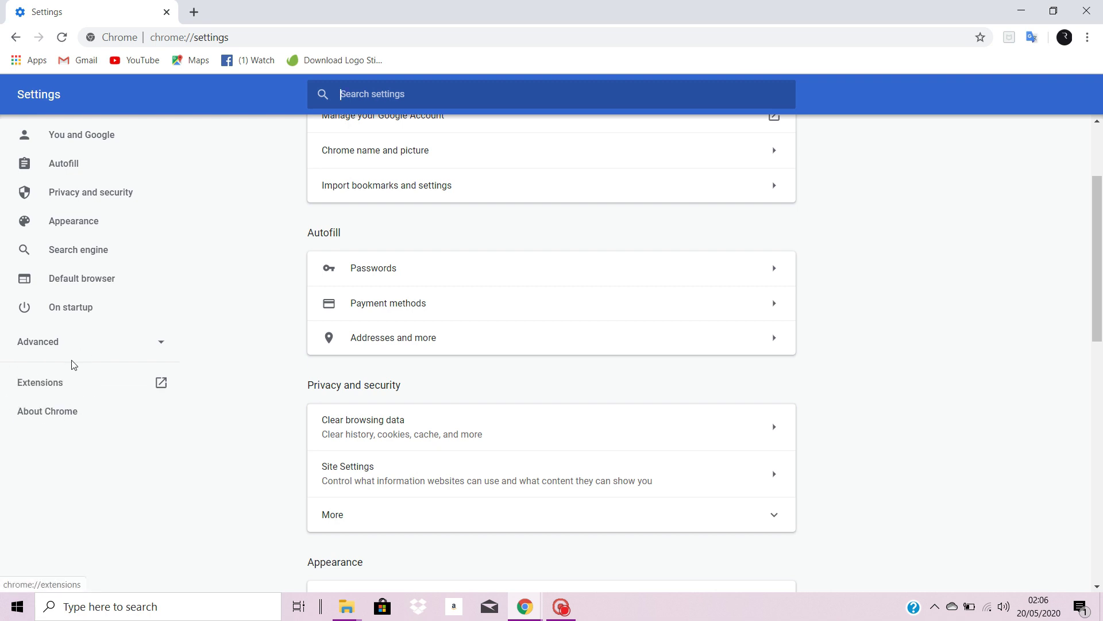
{"action": "left_click", "coordinate": [38, 389]}
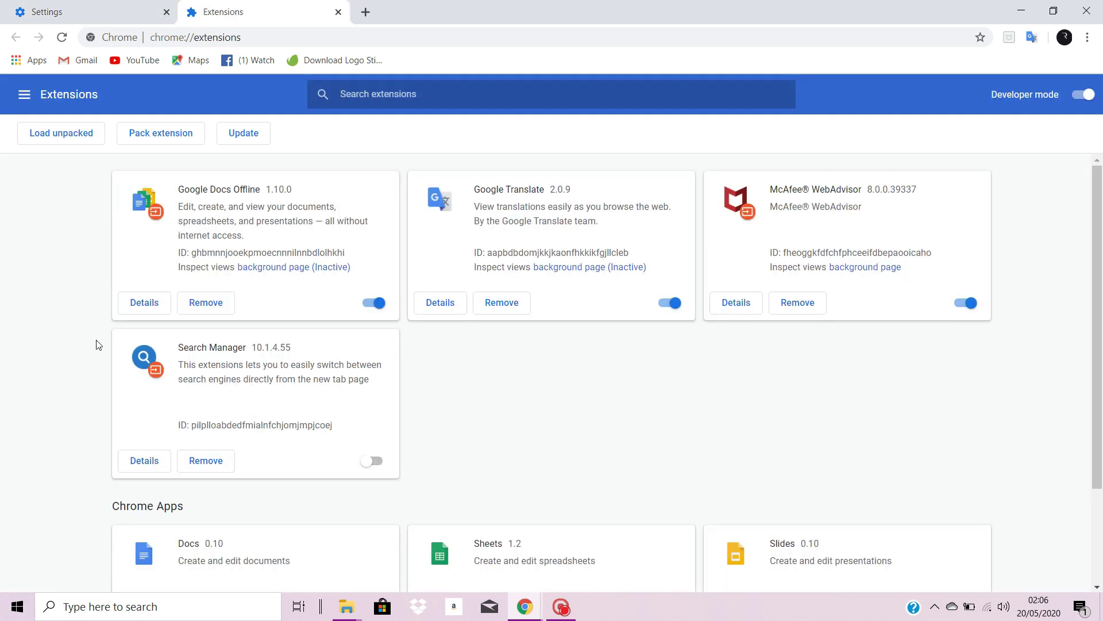
Look through the installed extensions and remove the Search Manager extension
{"action": "scroll", "coordinate": [435, 436], "scroll_direction": "down", "scroll_amount": 2}
{"action": "scroll", "coordinate": [436, 435], "scroll_direction": "up", "scroll_amount": 2}
{"action": "scroll", "coordinate": [468, 373], "scroll_direction": "down", "scroll_amount": 2}
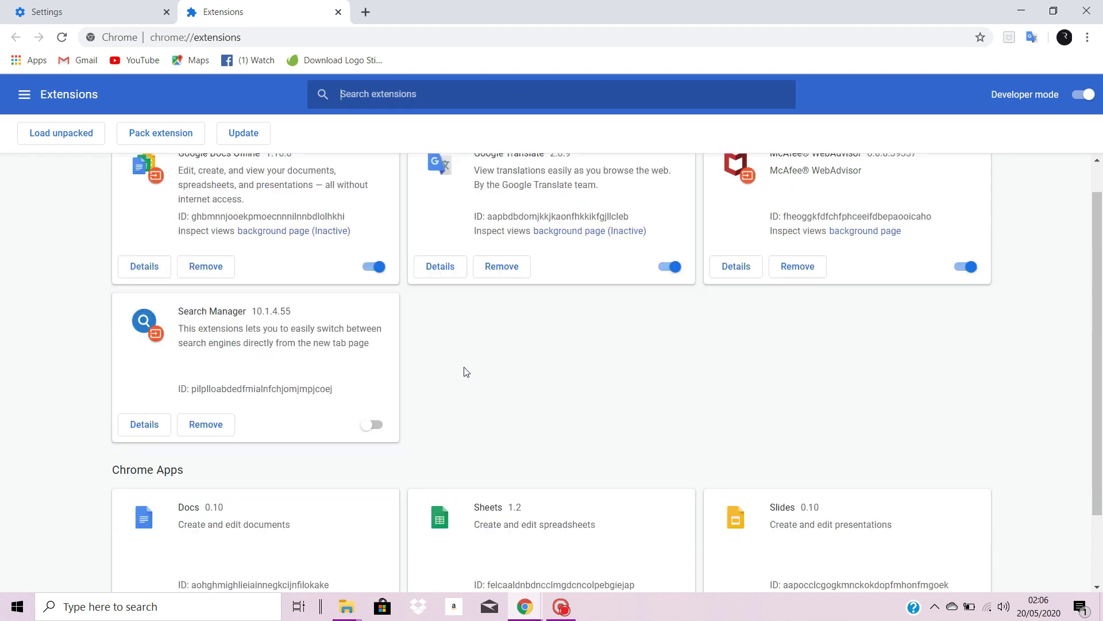
{"action": "scroll", "coordinate": [483, 382], "scroll_direction": "up", "scroll_amount": 2}
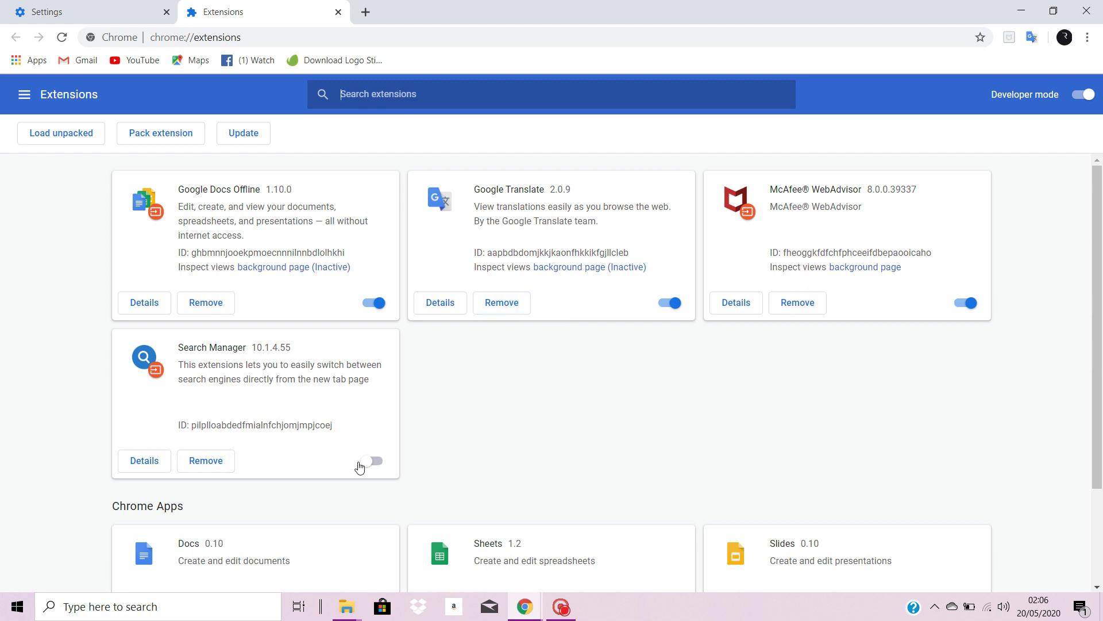
{"action": "left_click", "coordinate": [201, 463]}
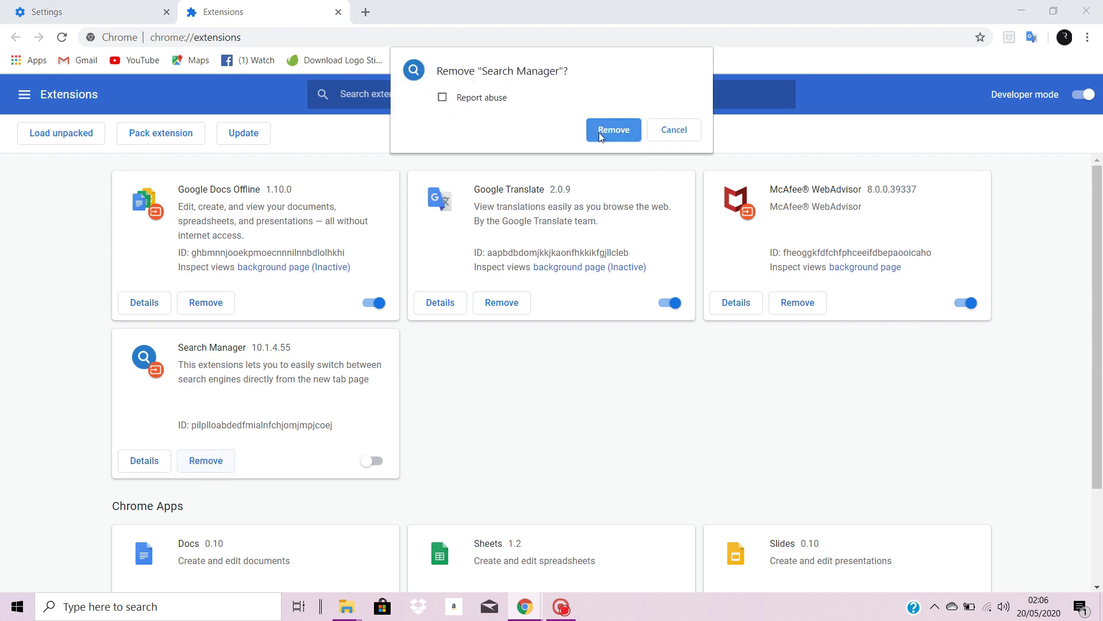
{"action": "left_click", "coordinate": [612, 130]}
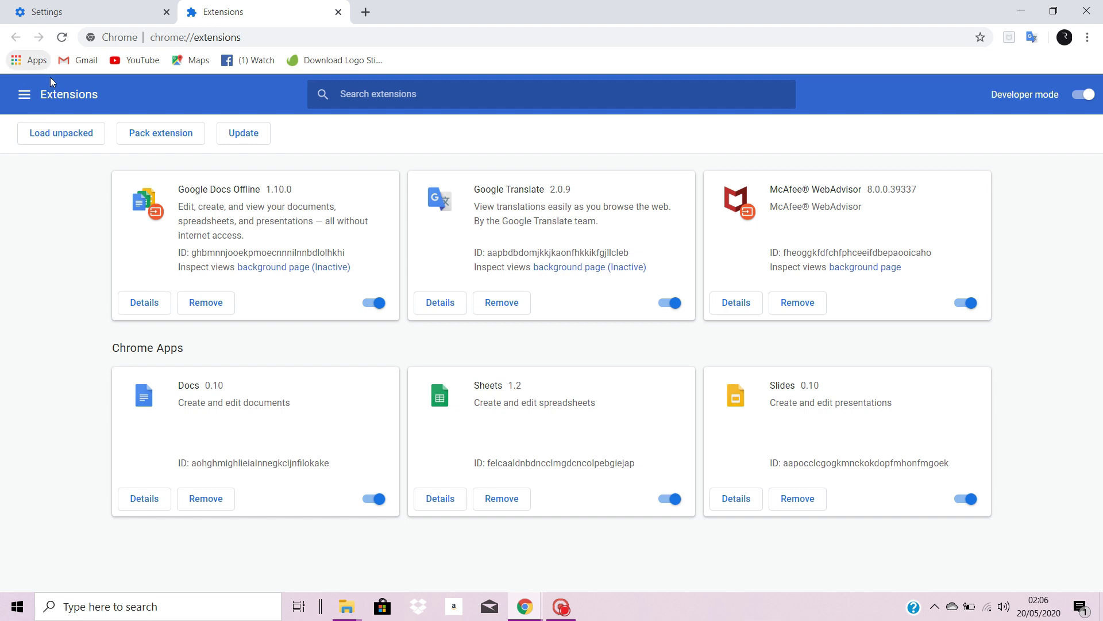
Open the Chrome Web Store from the Extensions page
{"action": "left_click", "coordinate": [24, 94]}
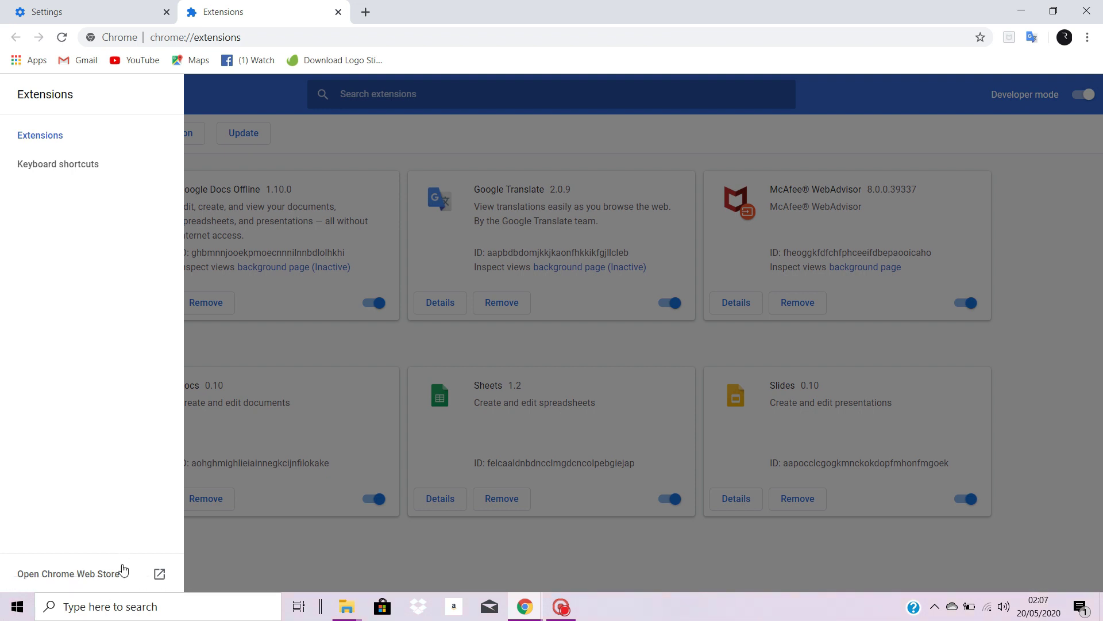
{"action": "left_click", "coordinate": [103, 574]}
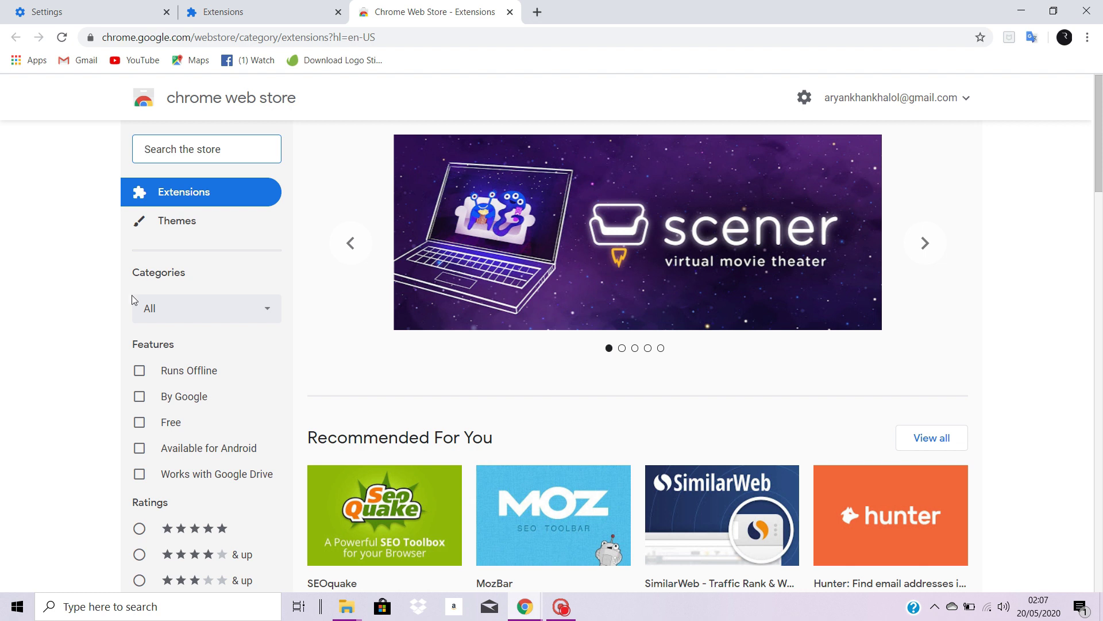
Browse the featured extension sections of the store, view the Themes category and return to Extensions
{"action": "scroll", "coordinate": [147, 316], "scroll_direction": "down", "scroll_amount": 10}
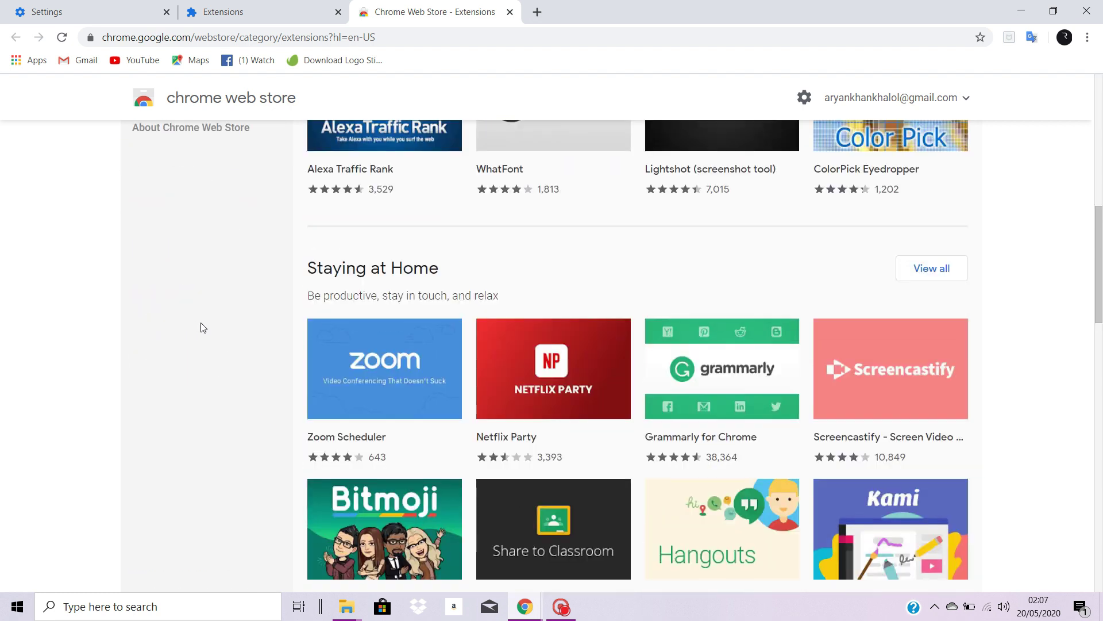
{"action": "scroll", "coordinate": [202, 328], "scroll_direction": "up", "scroll_amount": 6}
{"action": "scroll", "coordinate": [403, 374], "scroll_direction": "down", "scroll_amount": 9}
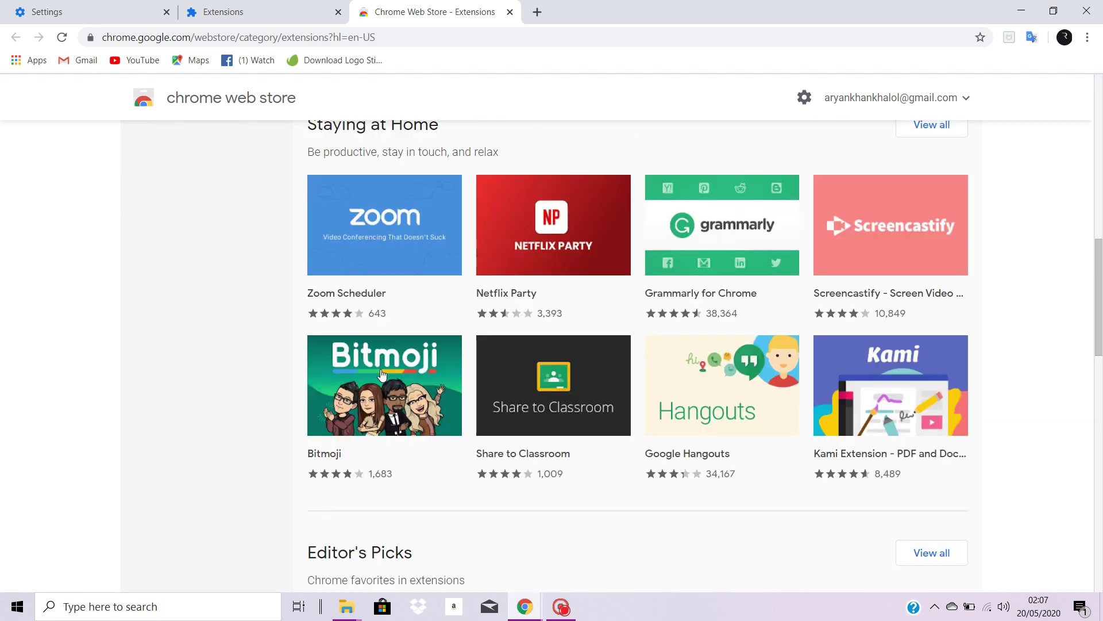
{"action": "scroll", "coordinate": [382, 374], "scroll_direction": "up", "scroll_amount": 3}
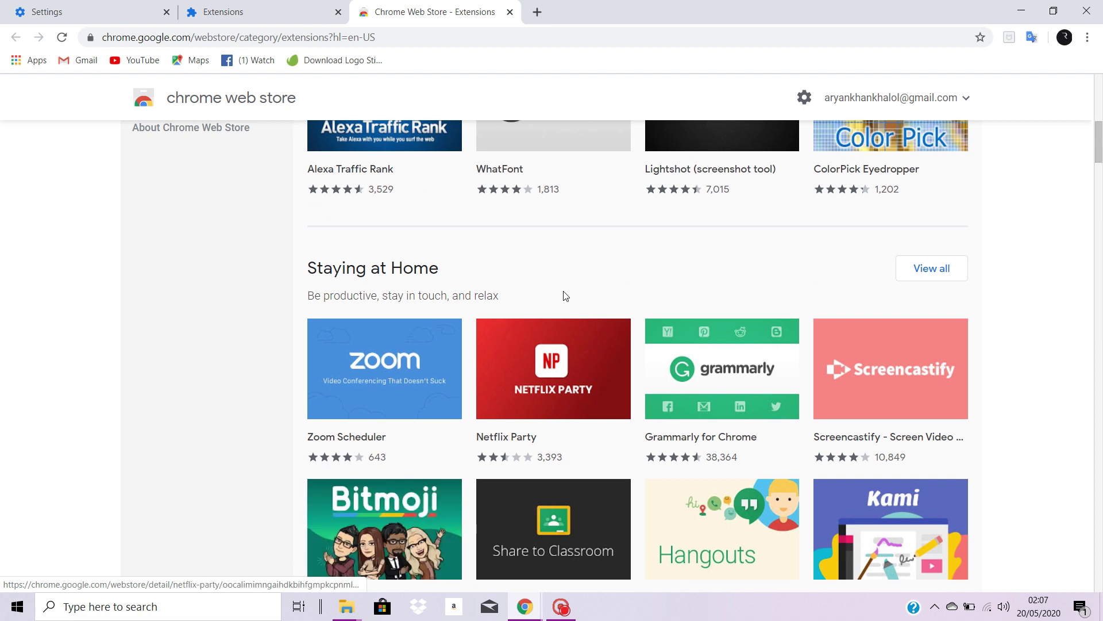
{"action": "scroll", "coordinate": [561, 310], "scroll_direction": "up", "scroll_amount": 3}
{"action": "scroll", "coordinate": [561, 313], "scroll_direction": "down", "scroll_amount": 6}
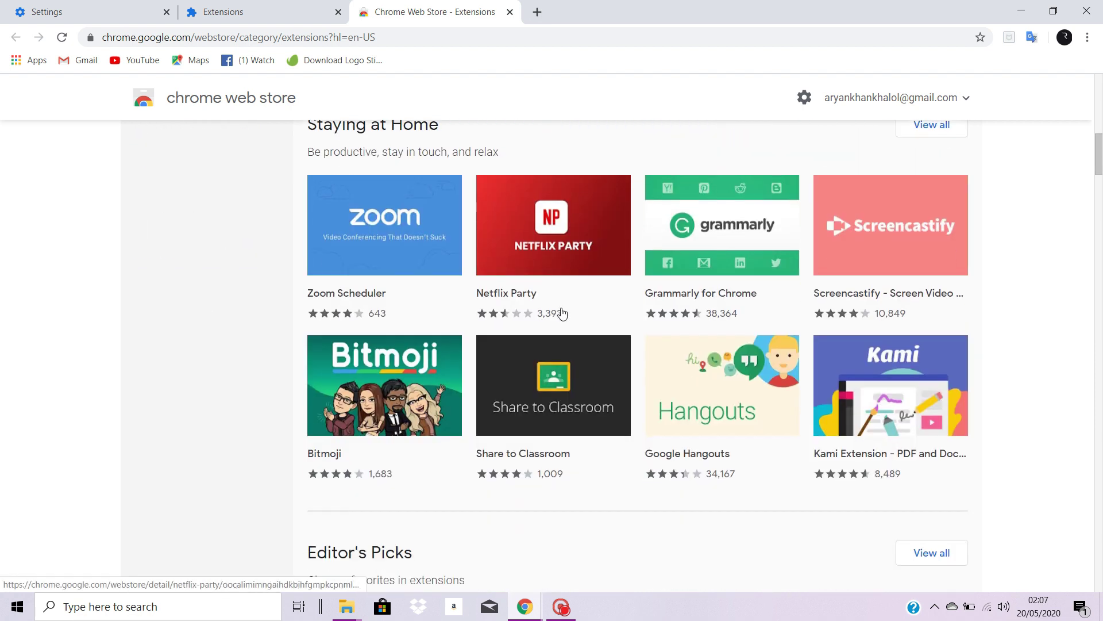
{"action": "scroll", "coordinate": [561, 313], "scroll_direction": "down", "scroll_amount": 3}
{"action": "scroll", "coordinate": [561, 313], "scroll_direction": "up", "scroll_amount": 4}
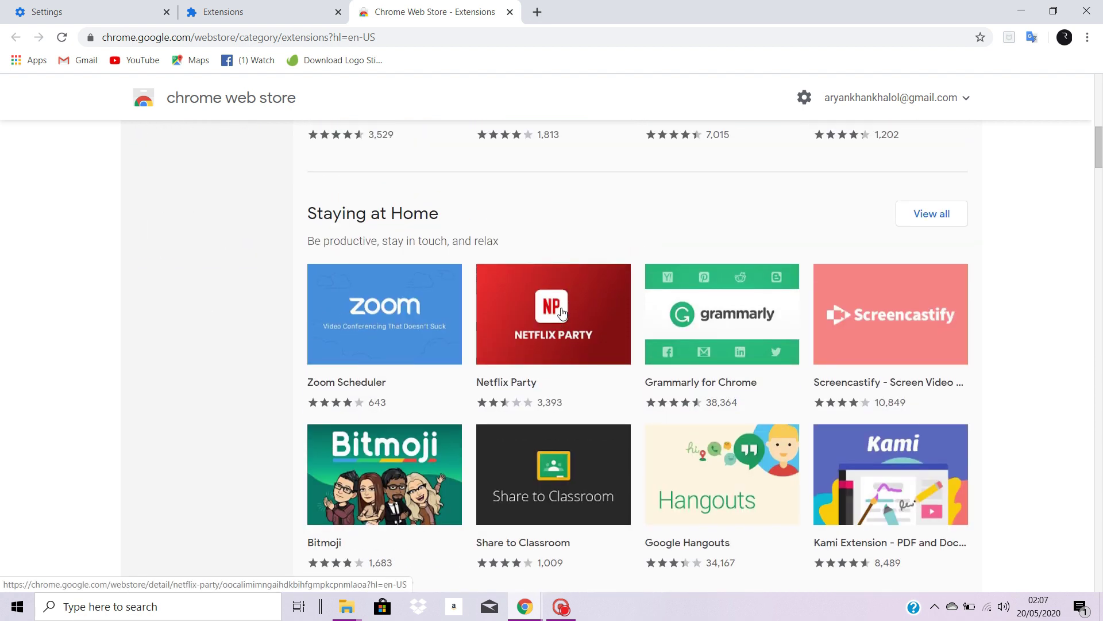
{"action": "scroll", "coordinate": [562, 312], "scroll_direction": "up", "scroll_amount": 4}
{"action": "scroll", "coordinate": [561, 312], "scroll_direction": "down", "scroll_amount": 10}
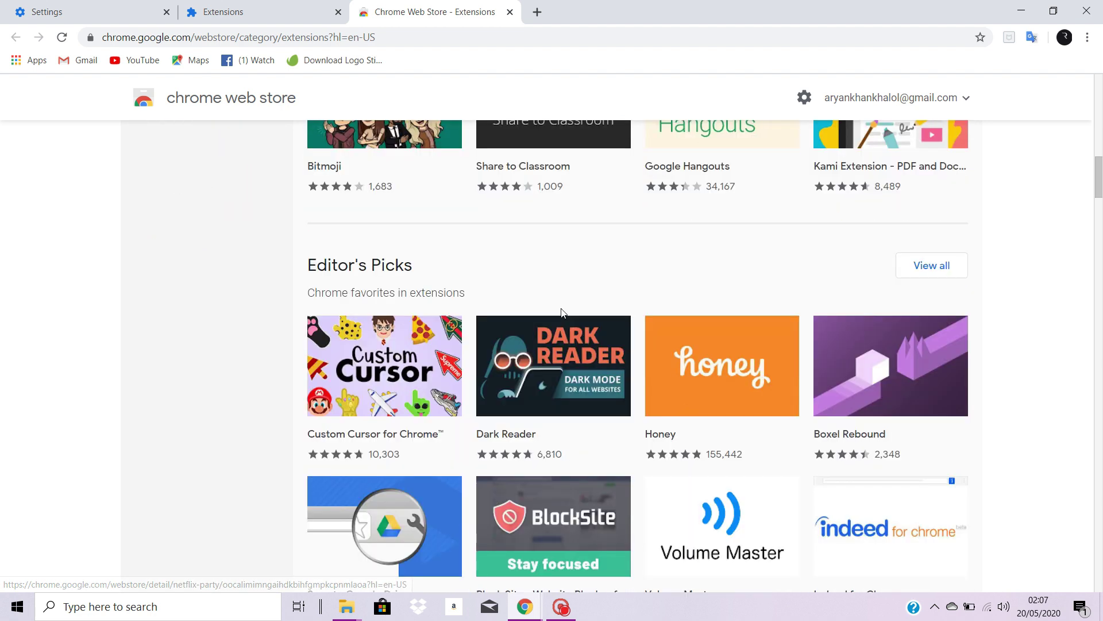
{"action": "scroll", "coordinate": [649, 292], "scroll_direction": "up", "scroll_amount": 15}
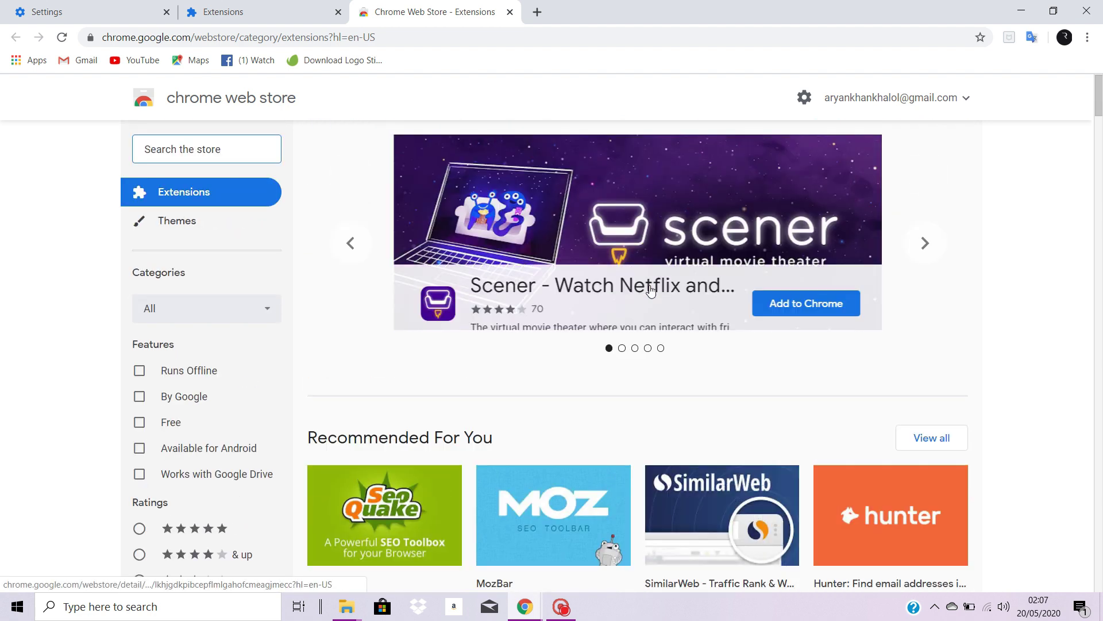
{"action": "scroll", "coordinate": [650, 290], "scroll_direction": "down", "scroll_amount": 5}
{"action": "scroll", "coordinate": [649, 287], "scroll_direction": "up", "scroll_amount": 5}
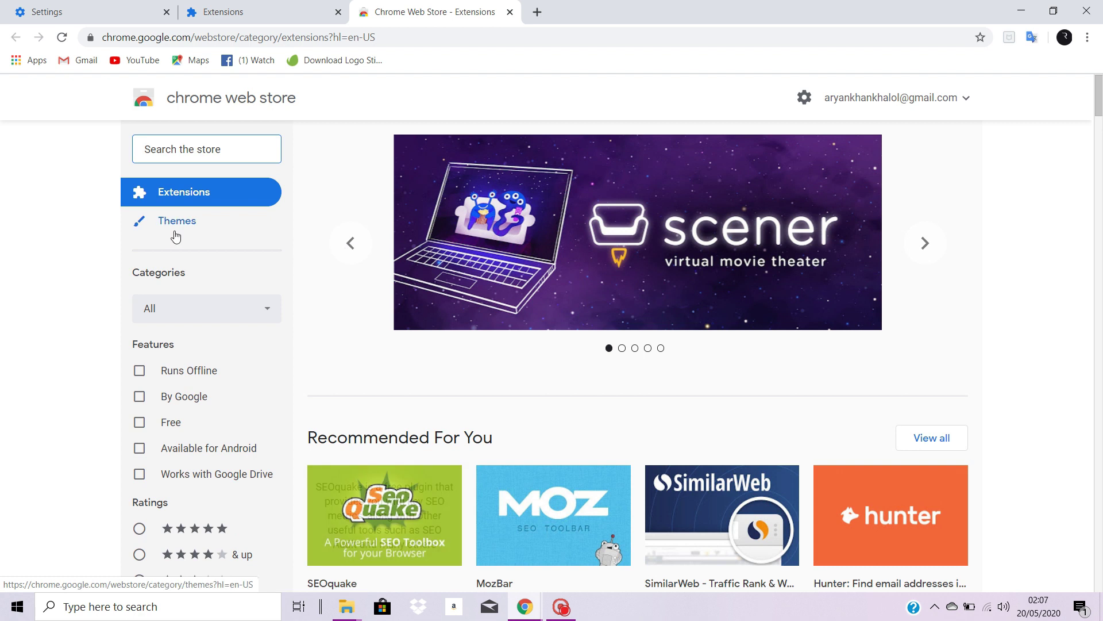
{"action": "left_click", "coordinate": [174, 219]}
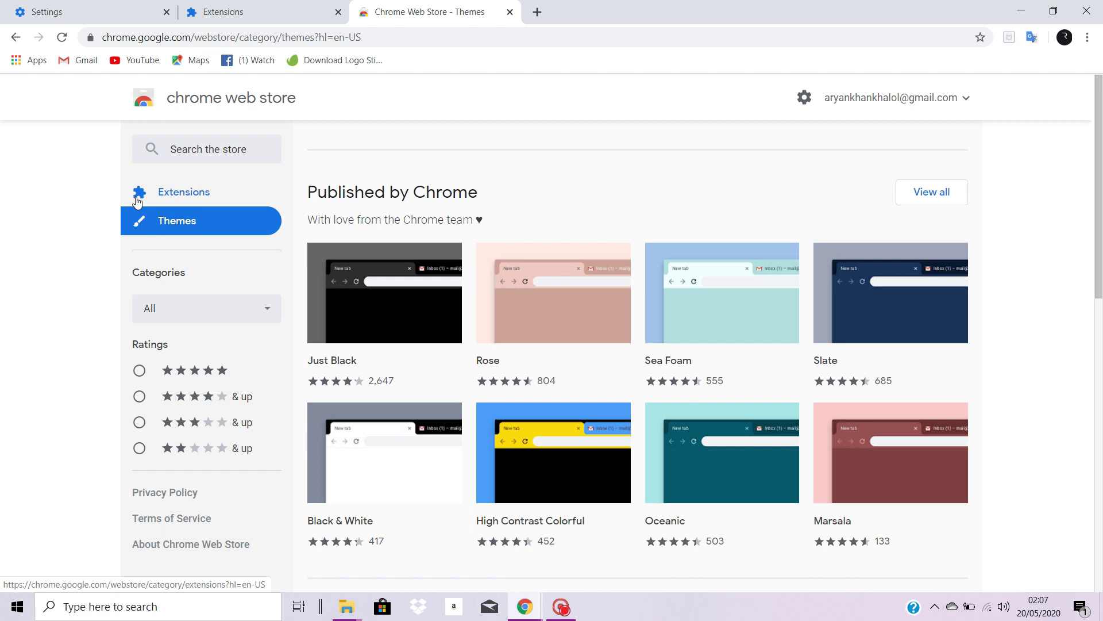
{"action": "left_click", "coordinate": [190, 197]}
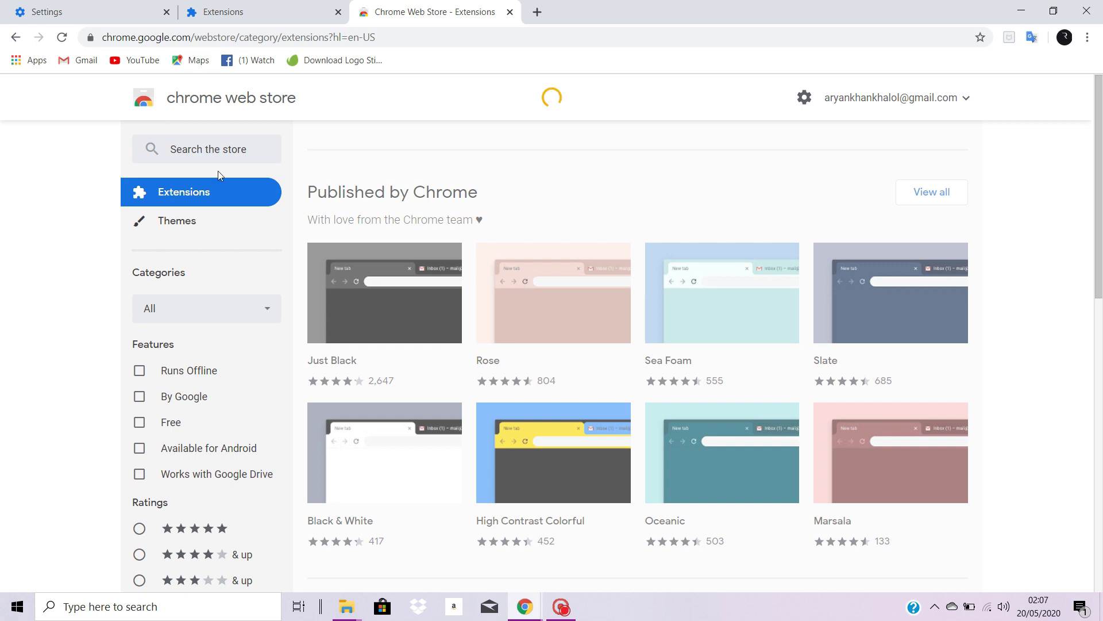
Search the Chrome Web Store for "eagleget"
{"action": "left_click", "coordinate": [190, 149]}
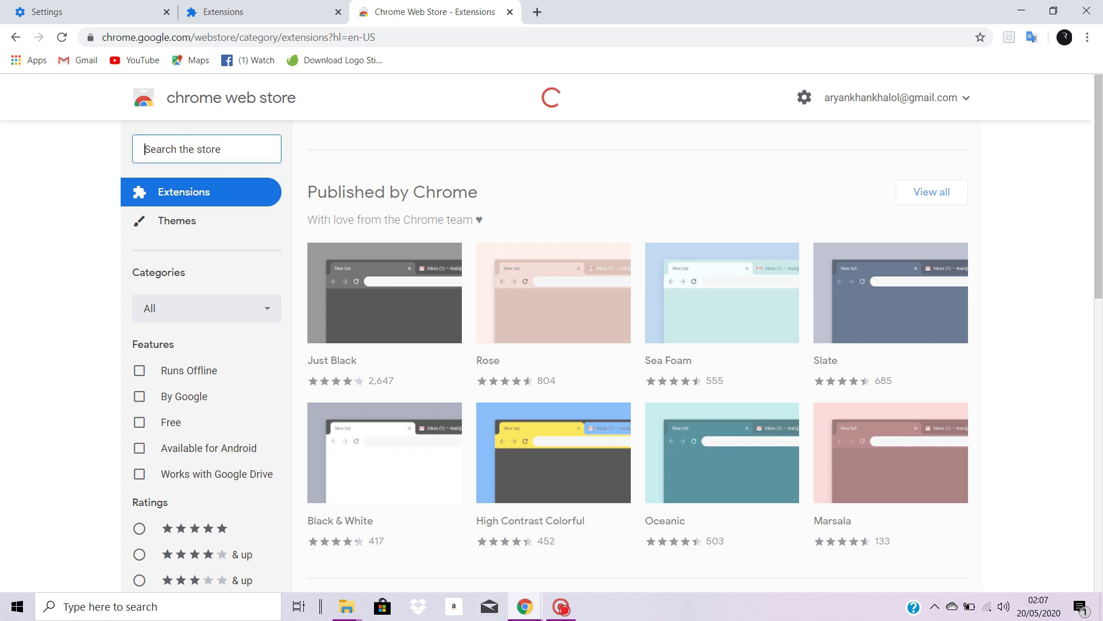
{"action": "type", "text": "eagleget"}
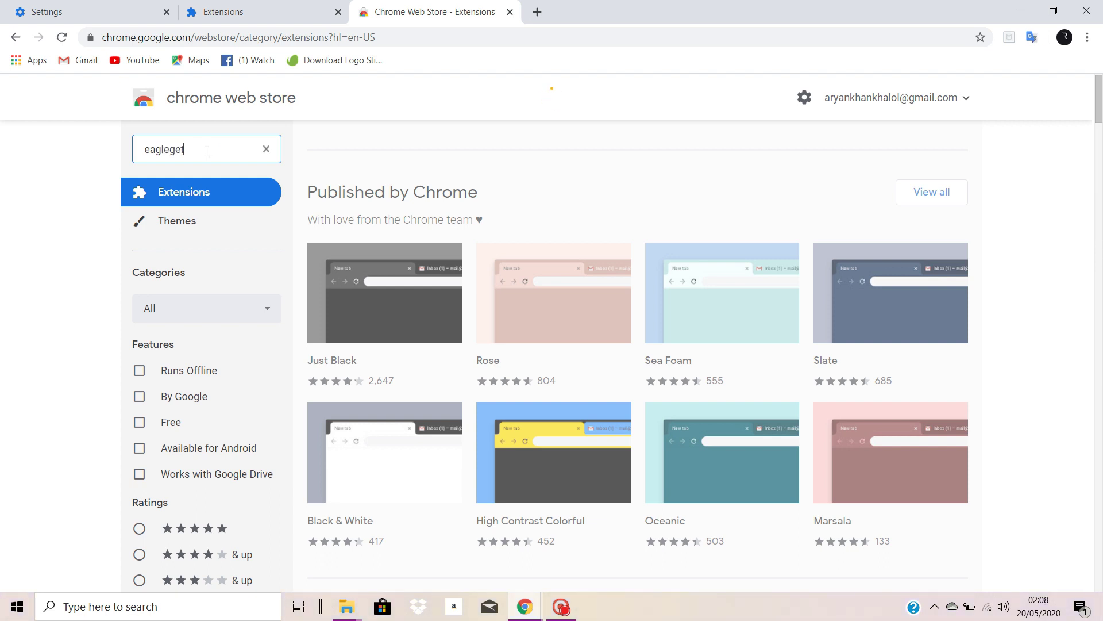
{"action": "key", "text": "Return"}
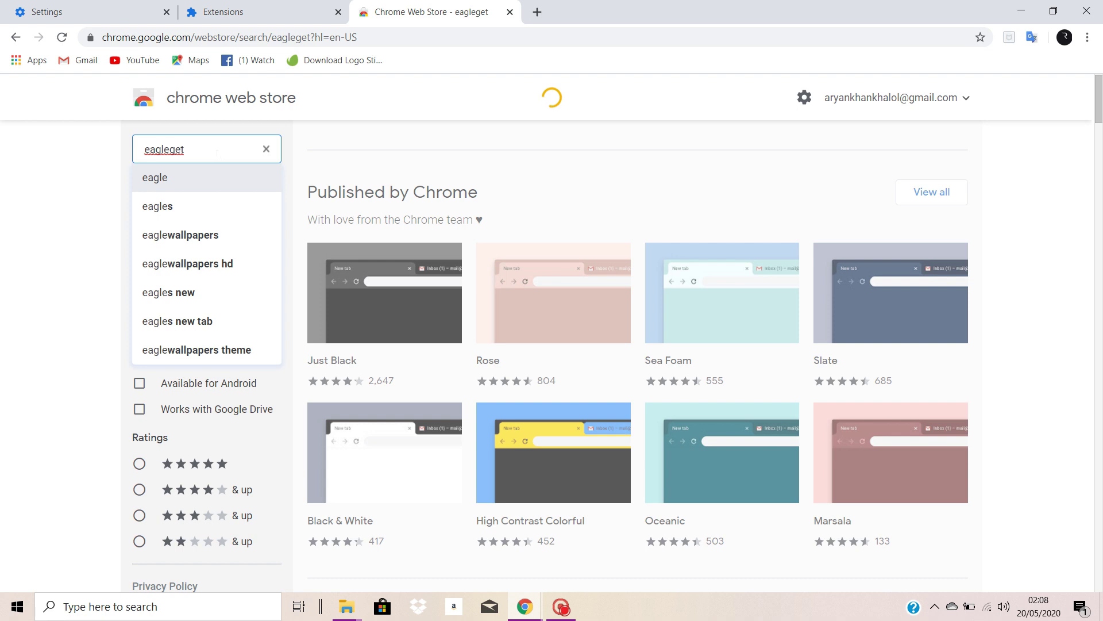
{"action": "right_click", "coordinate": [184, 151]}
{"action": "left_click", "coordinate": [237, 175]}
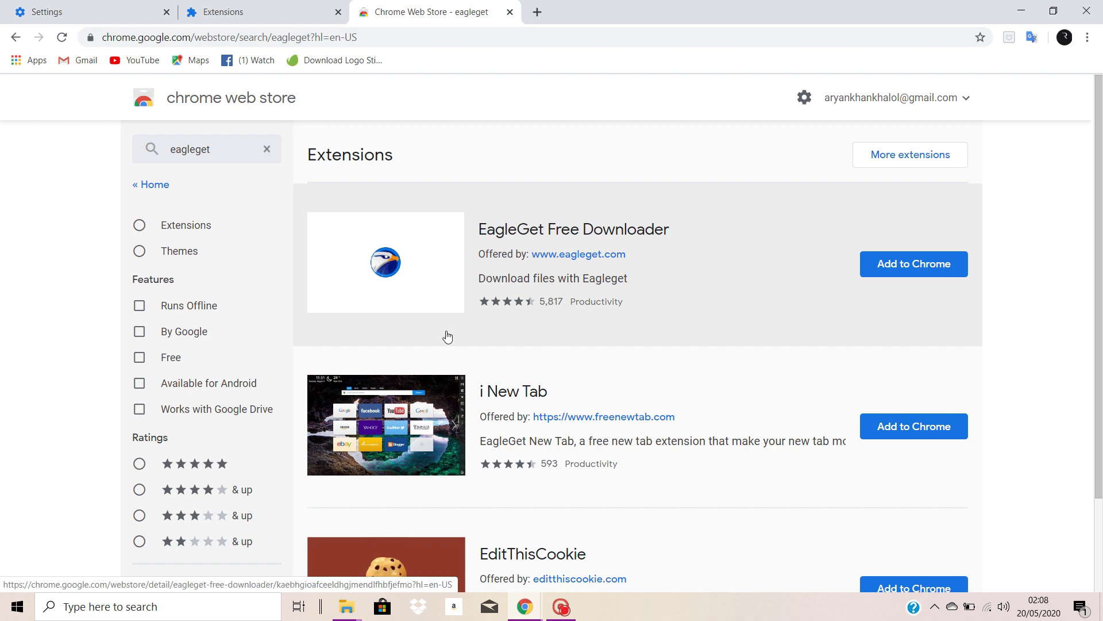
Open the details page of EagleGet Free Downloader from the search results
{"action": "scroll", "coordinate": [500, 344], "scroll_direction": "down", "scroll_amount": 1}
{"action": "scroll", "coordinate": [506, 348], "scroll_direction": "up", "scroll_amount": 1}
{"action": "left_click", "coordinate": [507, 251]}
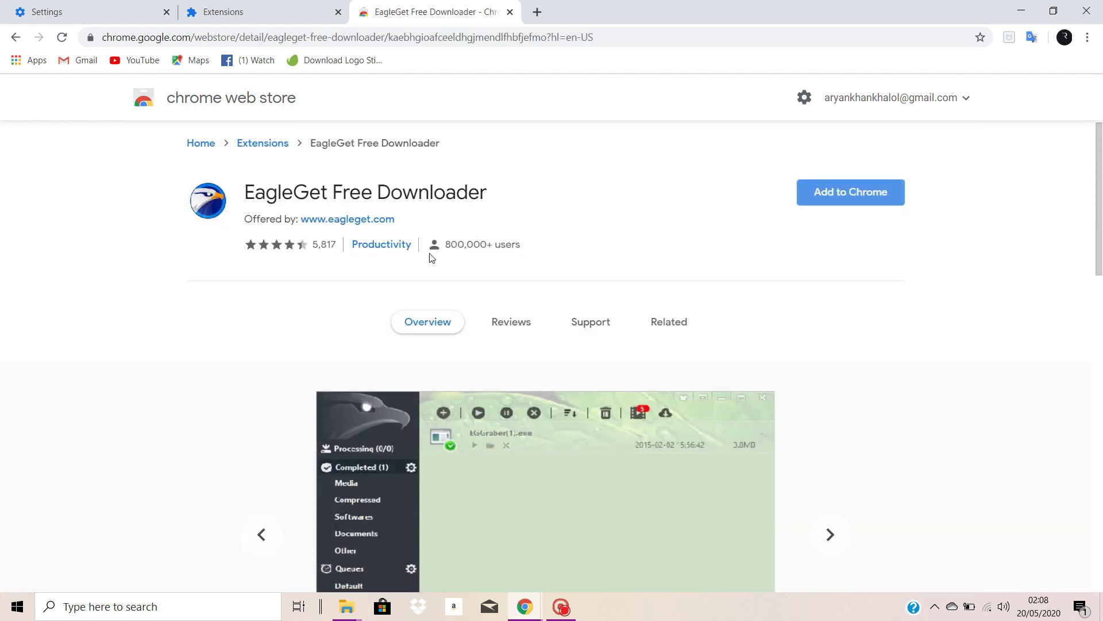
Page through the preview screenshots of the EagleGet Free Downloader extension
{"action": "scroll", "coordinate": [437, 247], "scroll_direction": "down", "scroll_amount": 6}
{"action": "scroll", "coordinate": [500, 273], "scroll_direction": "up", "scroll_amount": 3}
{"action": "left_click", "coordinate": [834, 324]}
{"action": "left_click", "coordinate": [833, 324]}
{"action": "left_click", "coordinate": [836, 324]}
{"action": "left_click", "coordinate": [837, 323]}
{"action": "left_click", "coordinate": [835, 326]}
{"action": "left_click", "coordinate": [257, 330]}
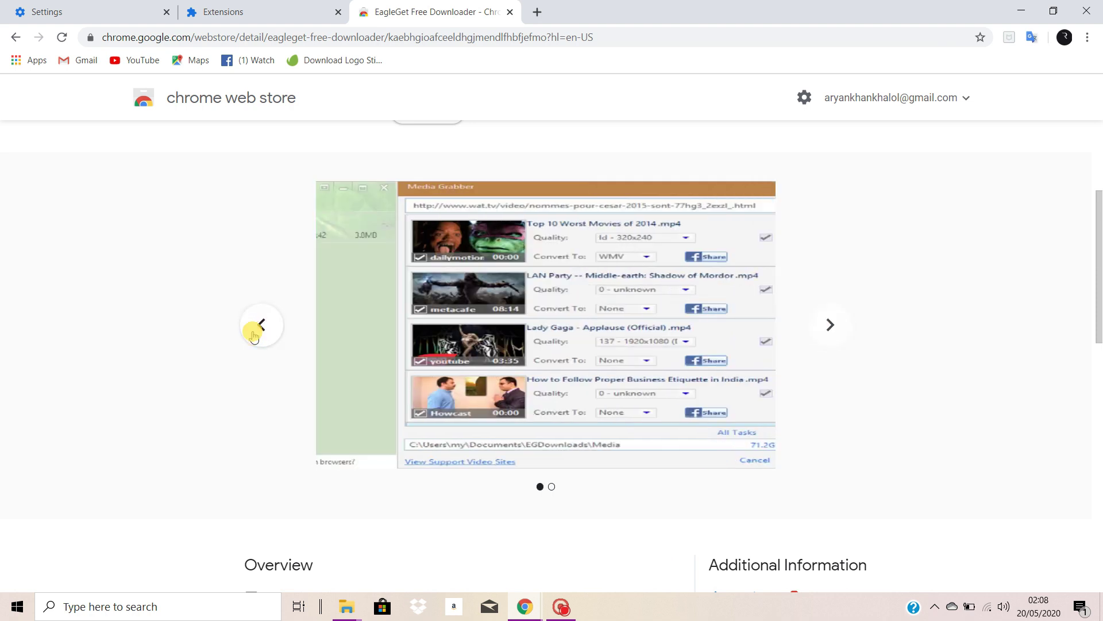
{"action": "scroll", "coordinate": [722, 409], "scroll_direction": "down", "scroll_amount": 3}
{"action": "scroll", "coordinate": [690, 385], "scroll_direction": "up", "scroll_amount": 4}
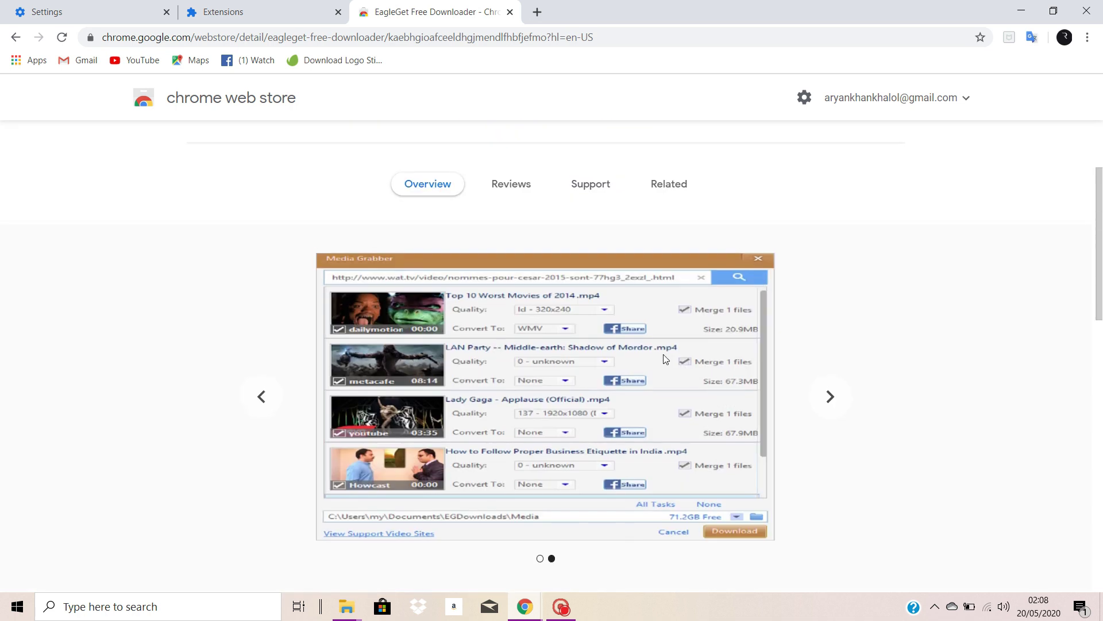
Read the extension's overview and additional information, expanding the full description
{"action": "scroll", "coordinate": [655, 351], "scroll_direction": "up", "scroll_amount": 2}
{"action": "scroll", "coordinate": [640, 342], "scroll_direction": "down", "scroll_amount": 6}
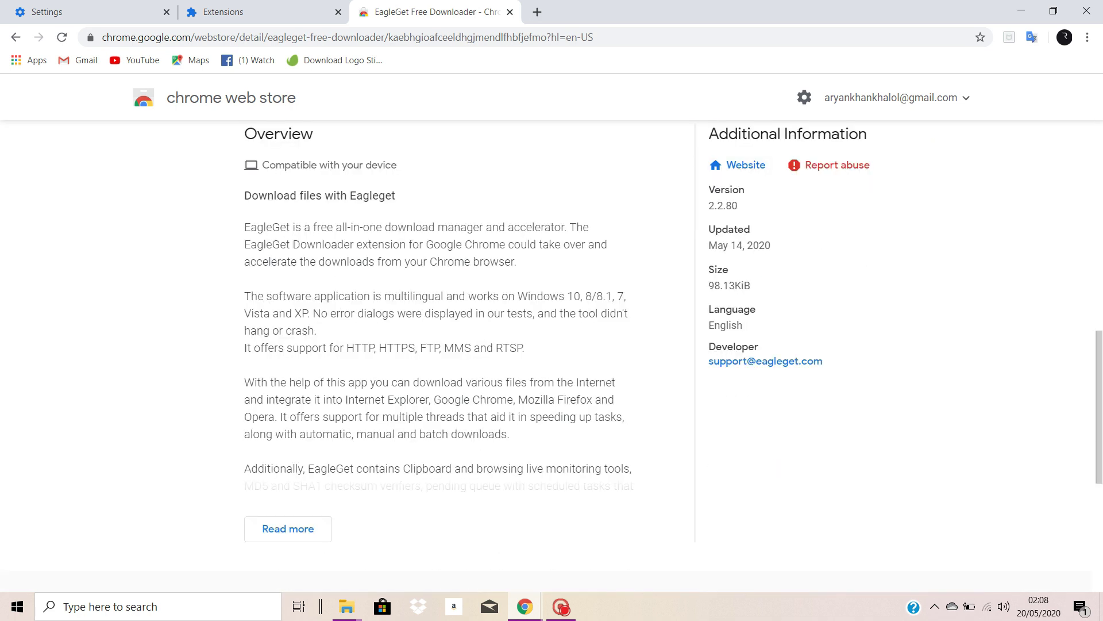
{"action": "scroll", "coordinate": [298, 344], "scroll_direction": "down", "scroll_amount": 2}
{"action": "left_click", "coordinate": [322, 385]}
{"action": "scroll", "coordinate": [494, 316], "scroll_direction": "down", "scroll_amount": 4}
{"action": "scroll", "coordinate": [498, 313], "scroll_direction": "up", "scroll_amount": 10}
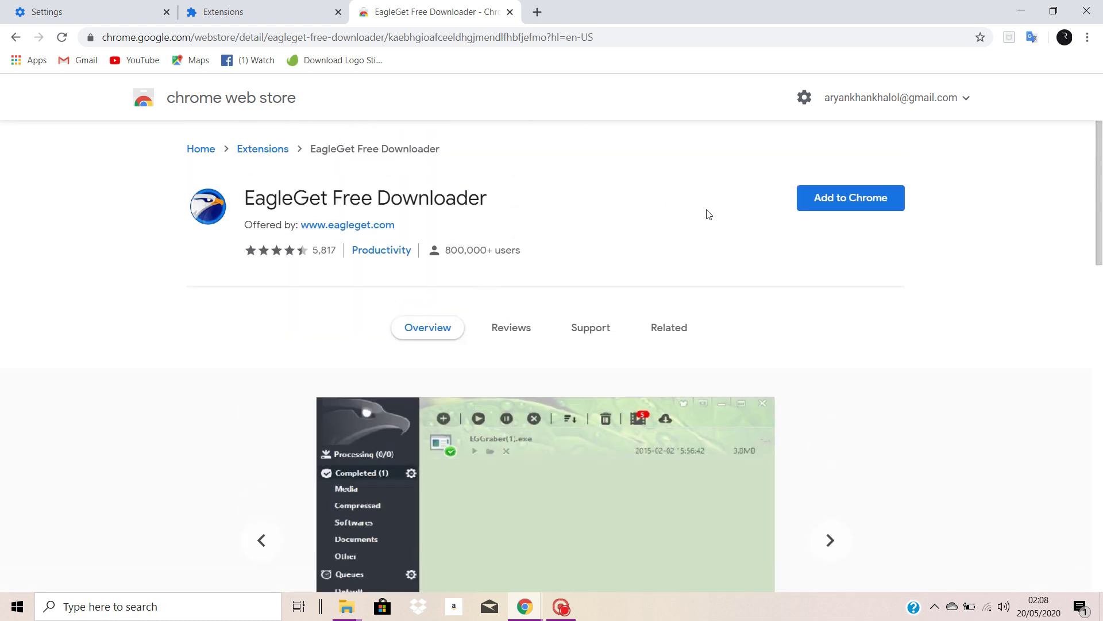
Install the EagleGet Free Downloader extension in Chrome, approving its requested permissions
{"action": "left_click", "coordinate": [861, 203]}
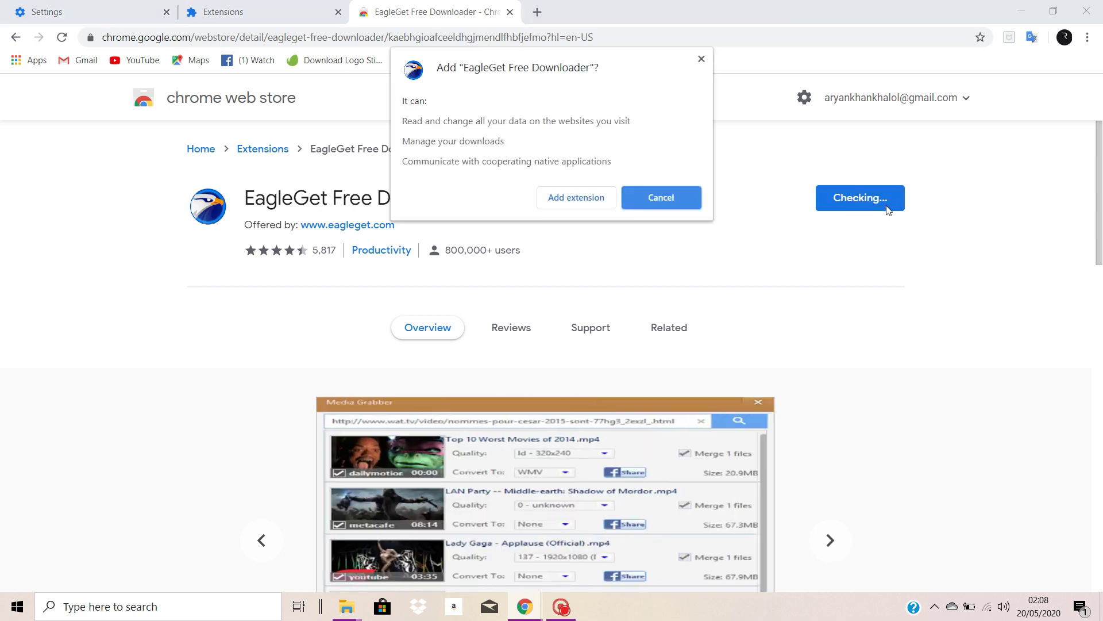
{"action": "left_click", "coordinate": [576, 197]}
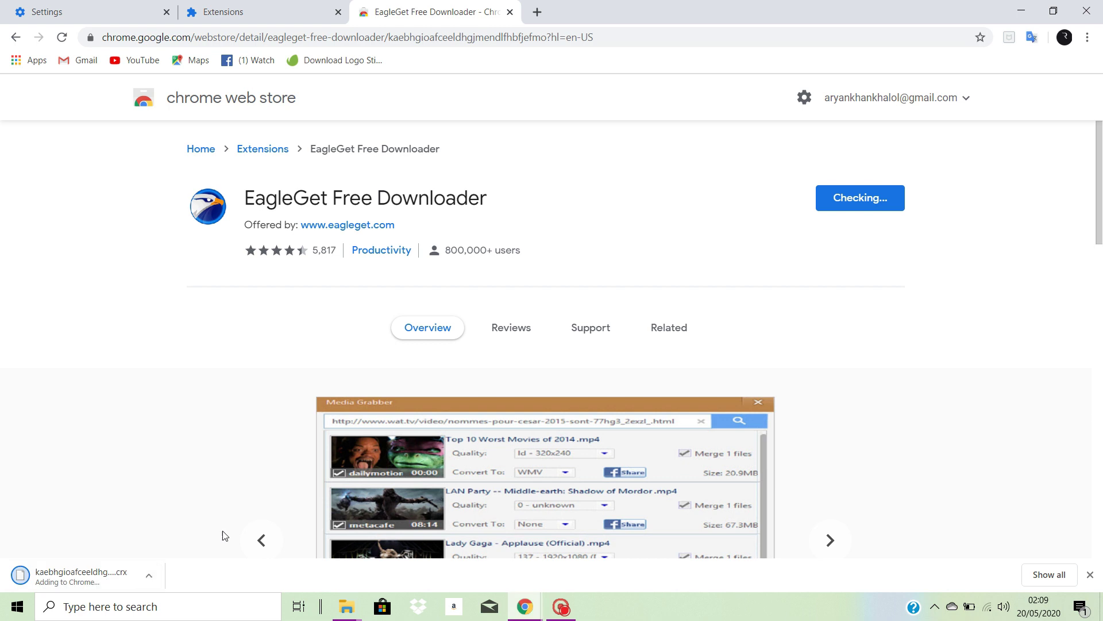
{"action": "left_click", "coordinate": [149, 575]}
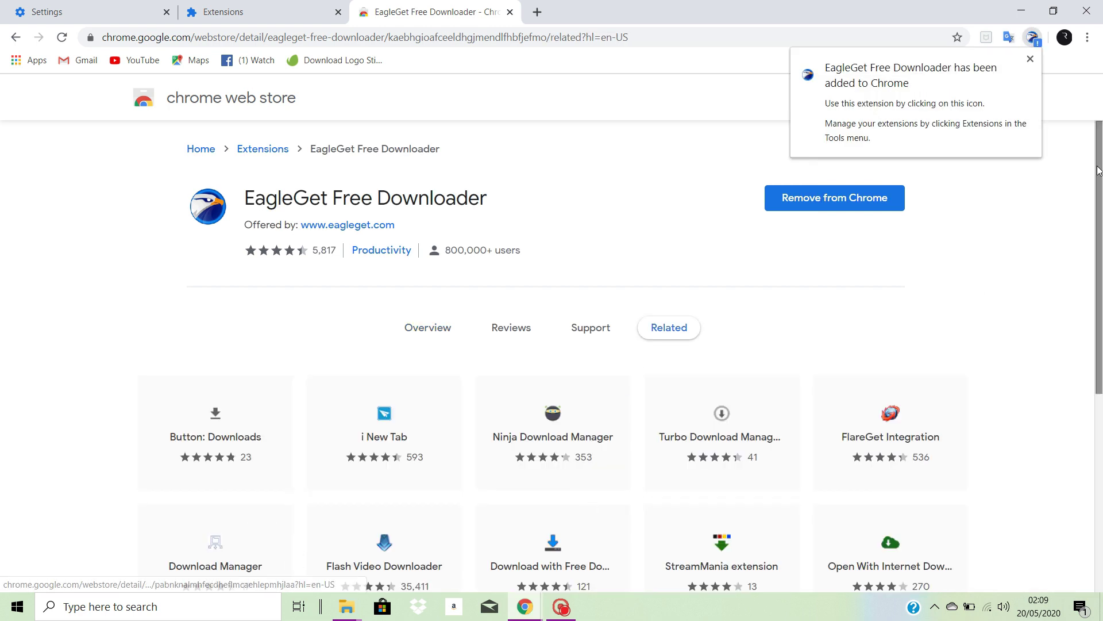
Start the reinstall of EagleGet from the extension's popup, downloading its setup file
{"action": "left_click", "coordinate": [1033, 39]}
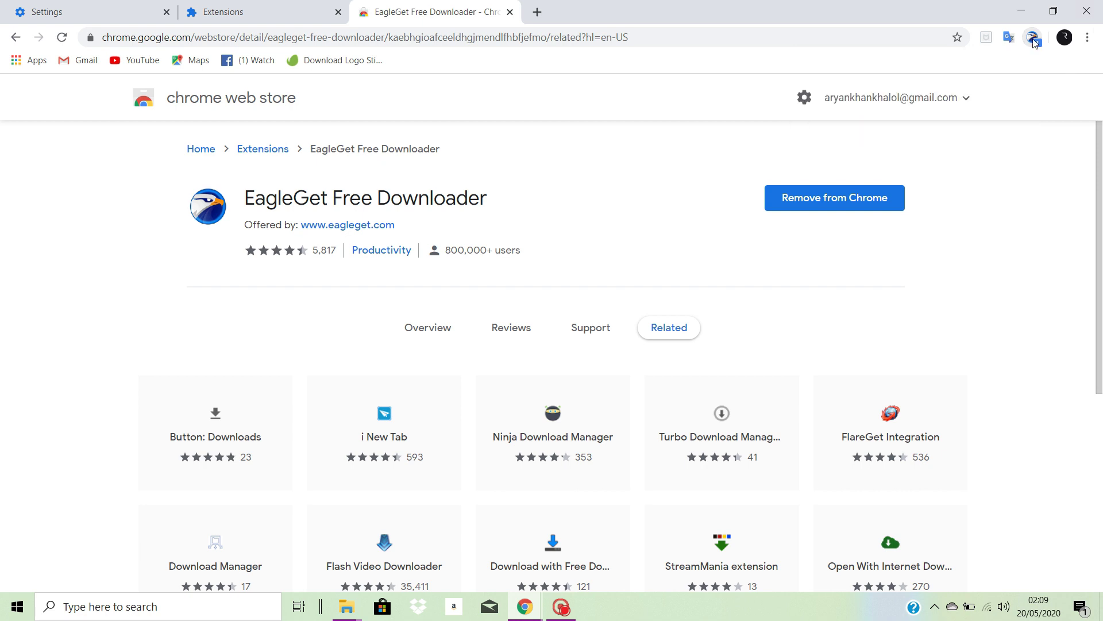
{"action": "left_click", "coordinate": [1034, 40]}
{"action": "left_click", "coordinate": [1034, 39]}
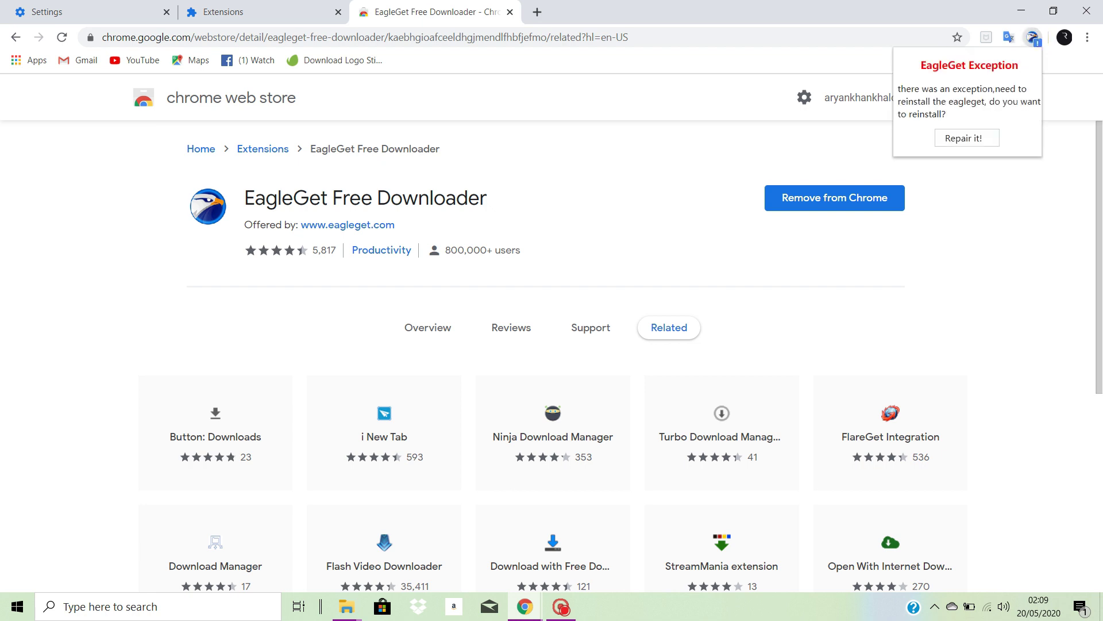
{"action": "left_click", "coordinate": [980, 135]}
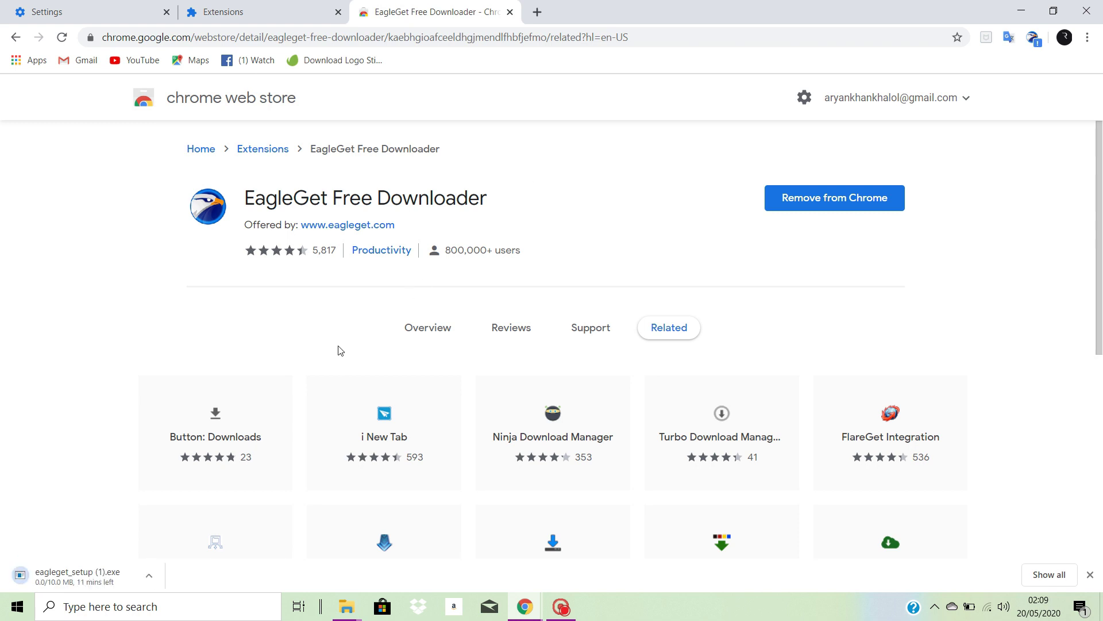
{"action": "left_click", "coordinate": [149, 574]}
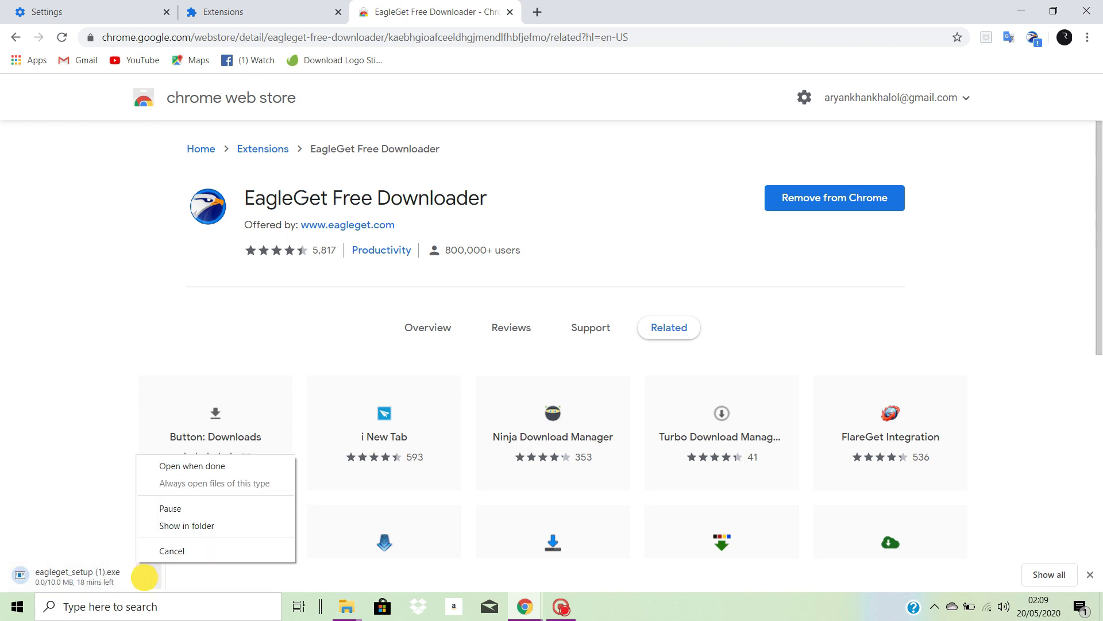
{"action": "left_click", "coordinate": [43, 547]}
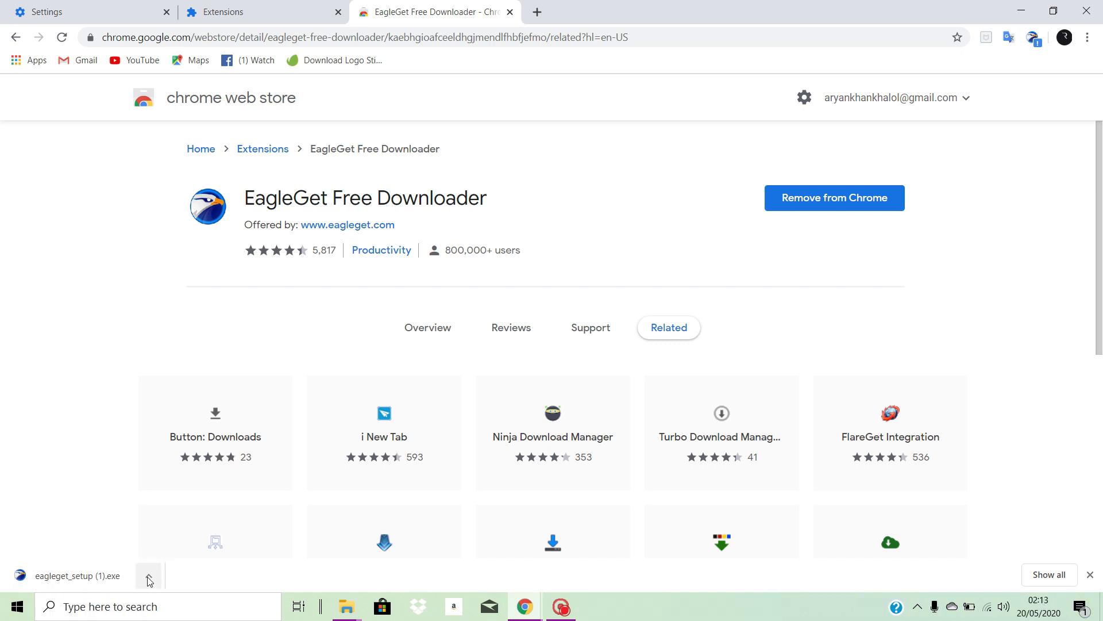
Run the downloaded eagleget_setup (1).exe and start the installation, allowing the running browsers to be terminated
{"action": "left_click", "coordinate": [153, 576]}
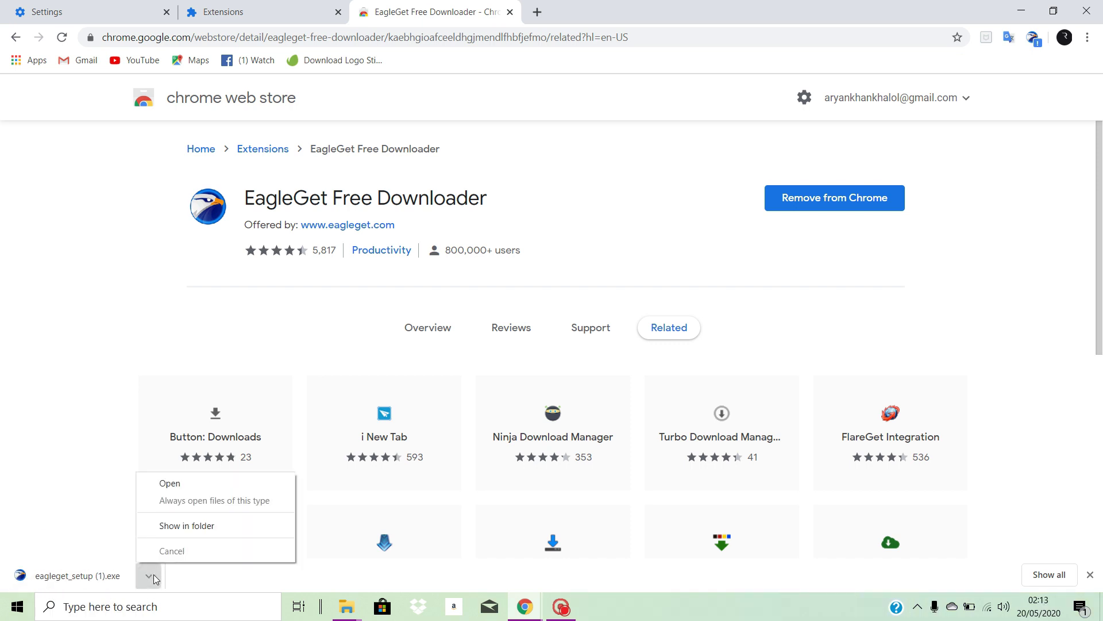
{"action": "left_click", "coordinate": [194, 483]}
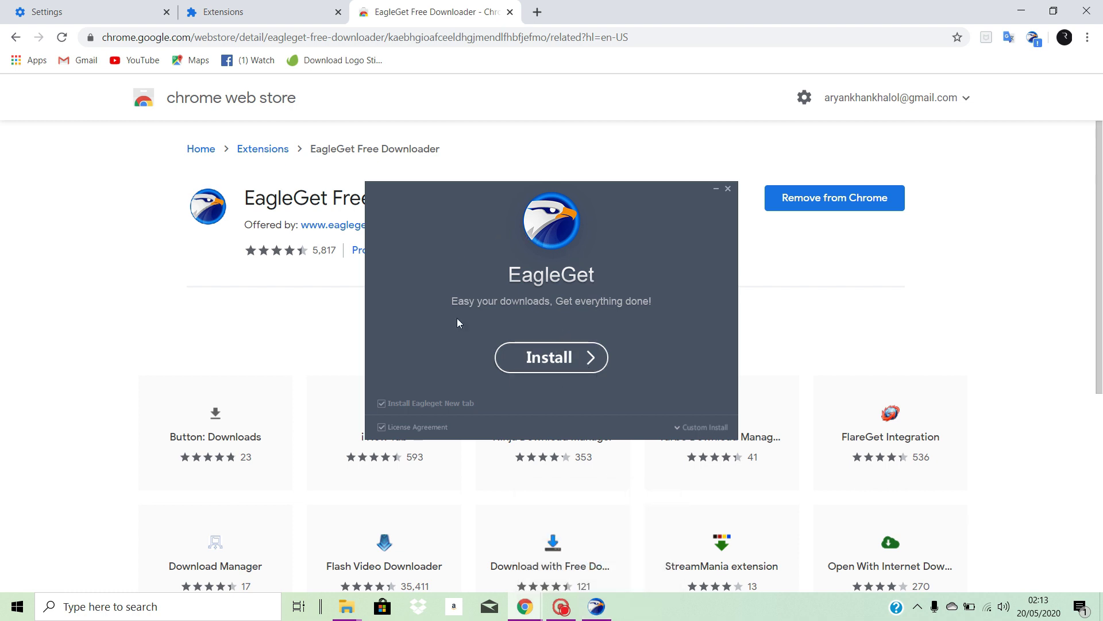
{"action": "left_click", "coordinate": [568, 361]}
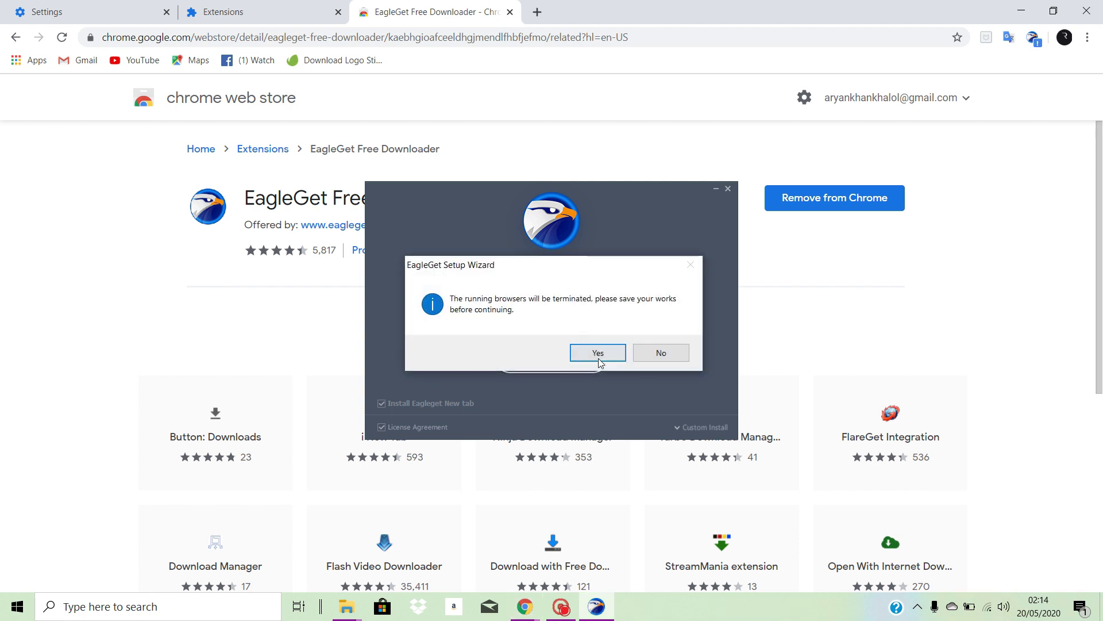
{"action": "left_click", "coordinate": [598, 351]}
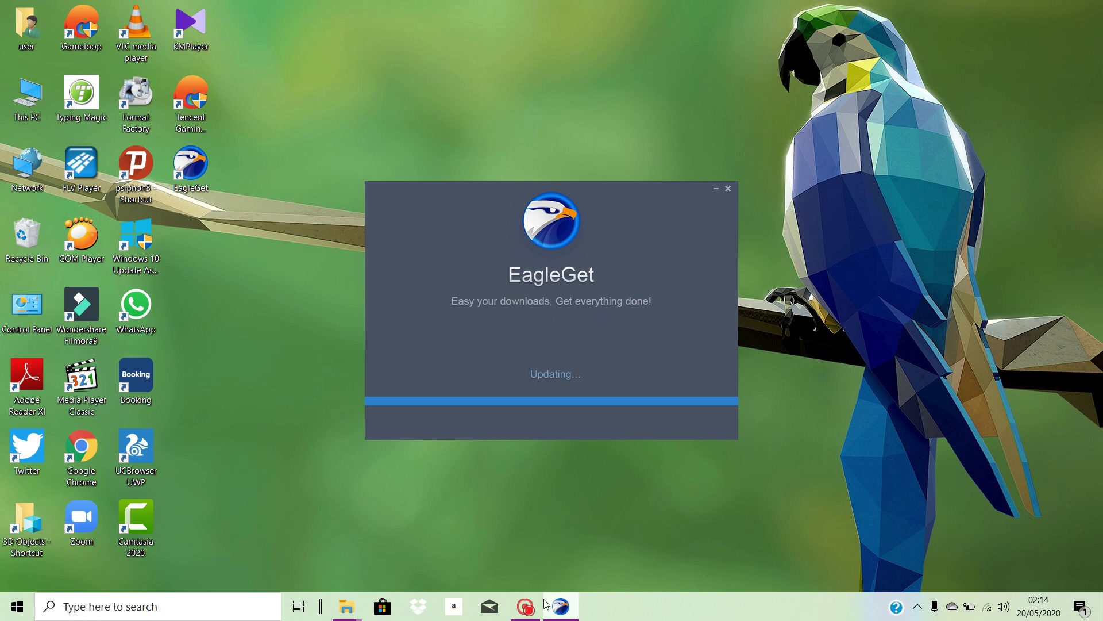
Agree to EagleGet's use of idle resources and finish the setup with Launch EagleGet enabled
{"action": "mouse_move", "coordinate": [556, 598]}
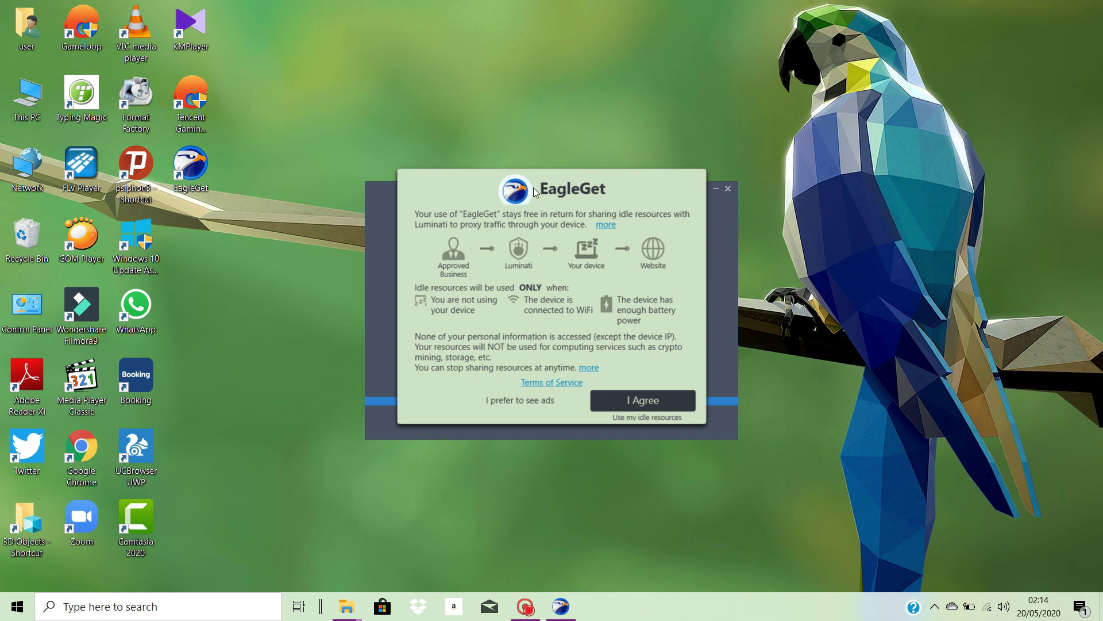
{"action": "left_click", "coordinate": [647, 406]}
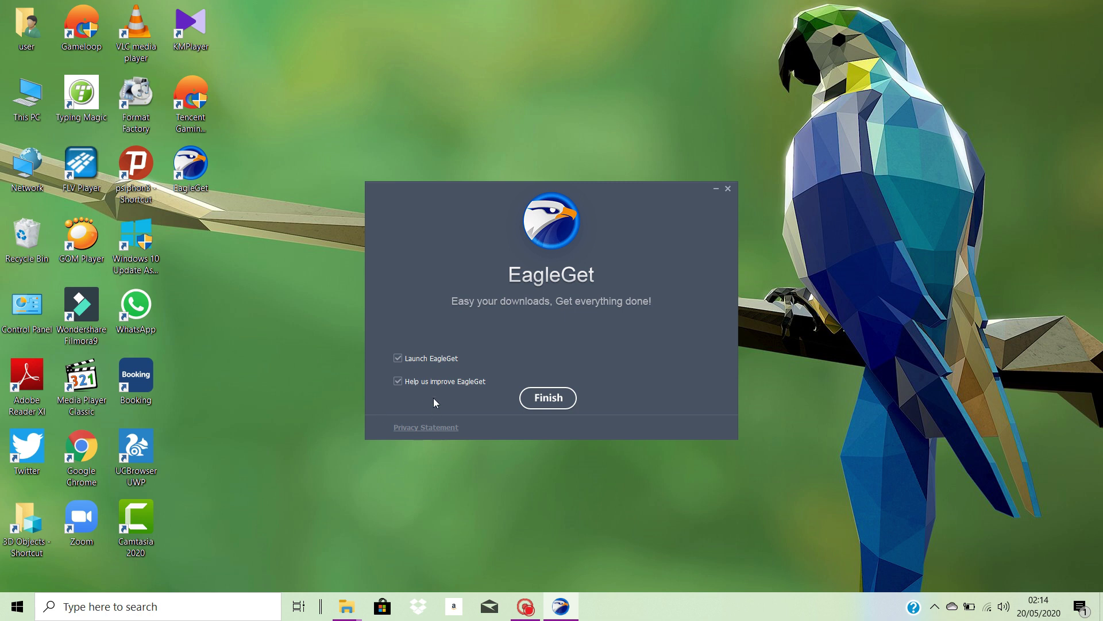
{"action": "left_click", "coordinate": [542, 398]}
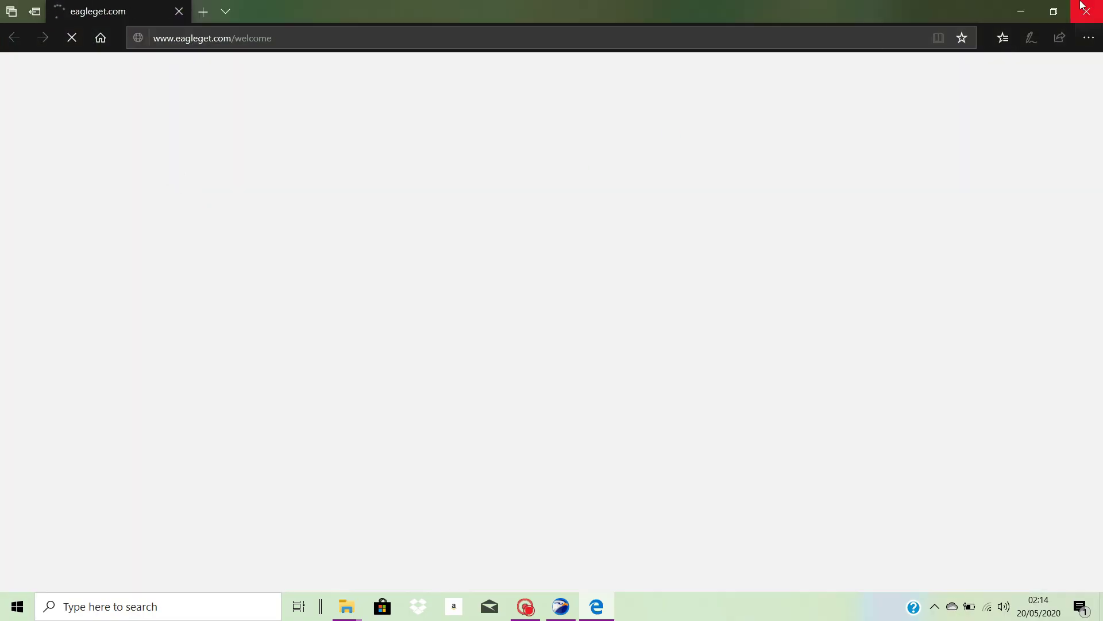
Close the EagleGet welcome page and minimize the EagleGet window, checking for EagleGet among the hidden tray icons
{"action": "left_click", "coordinate": [1088, 7]}
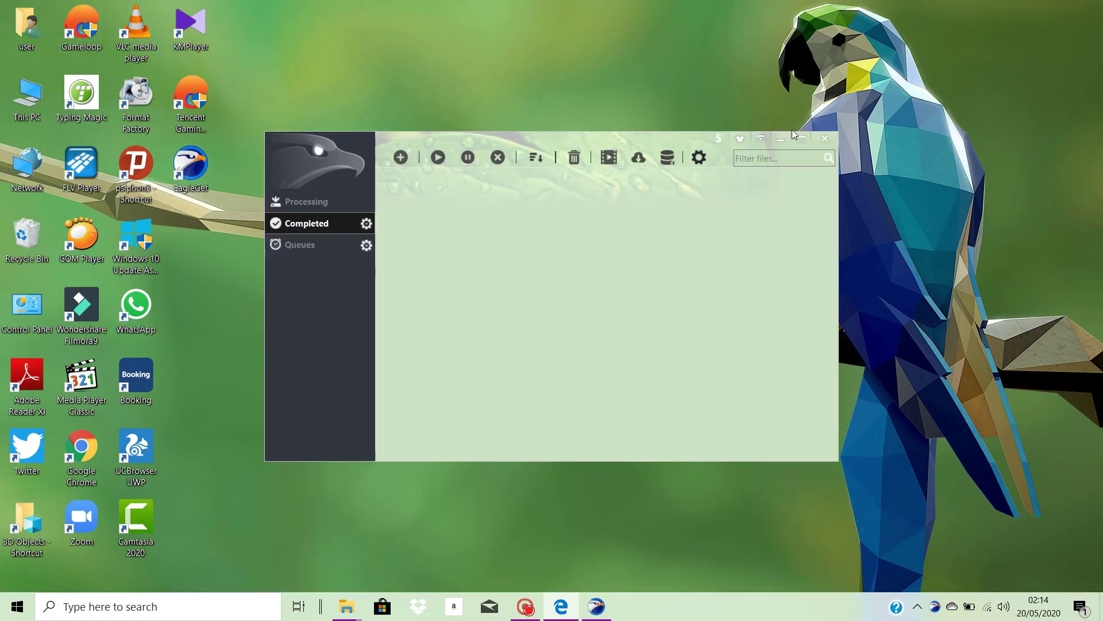
{"action": "left_click", "coordinate": [780, 139]}
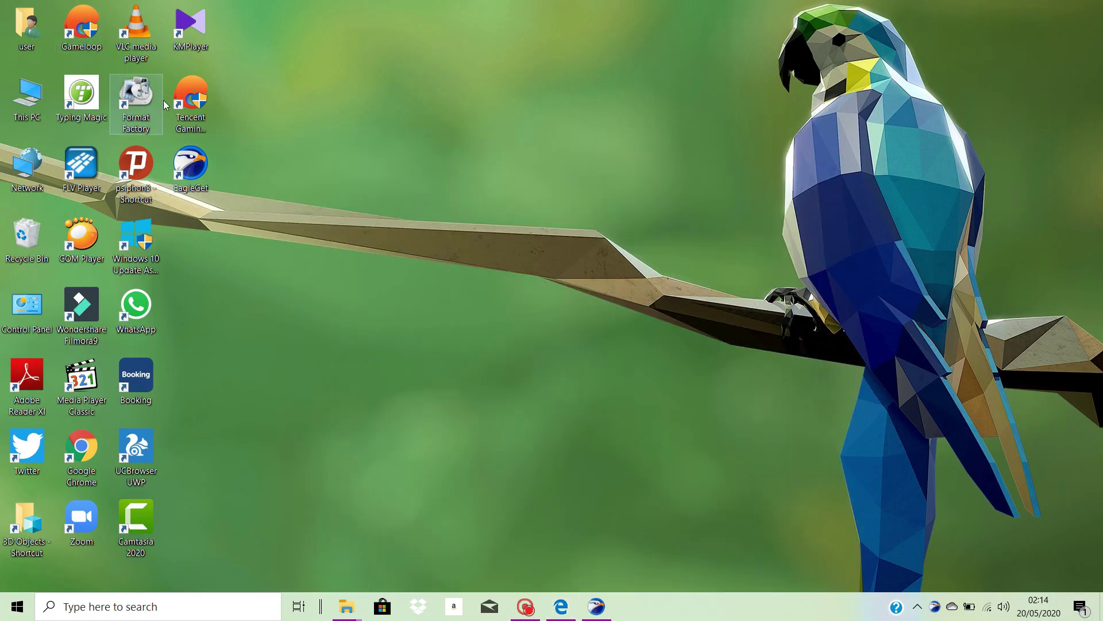
{"action": "left_click", "coordinate": [918, 605]}
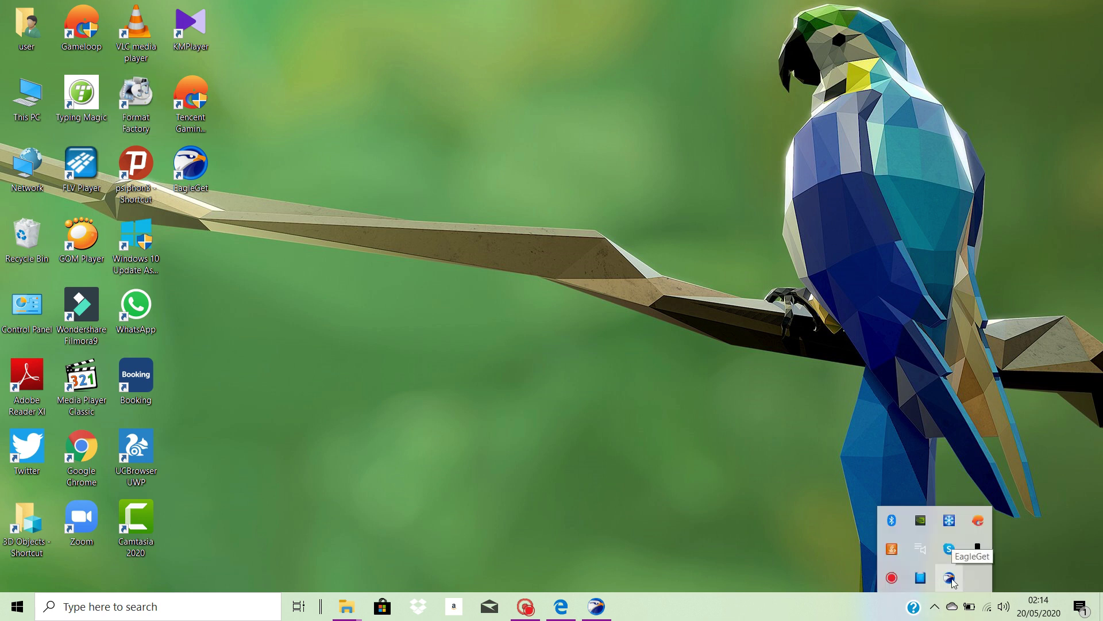
{"action": "right_click", "coordinate": [423, 153]}
{"action": "left_click", "coordinate": [485, 191]}
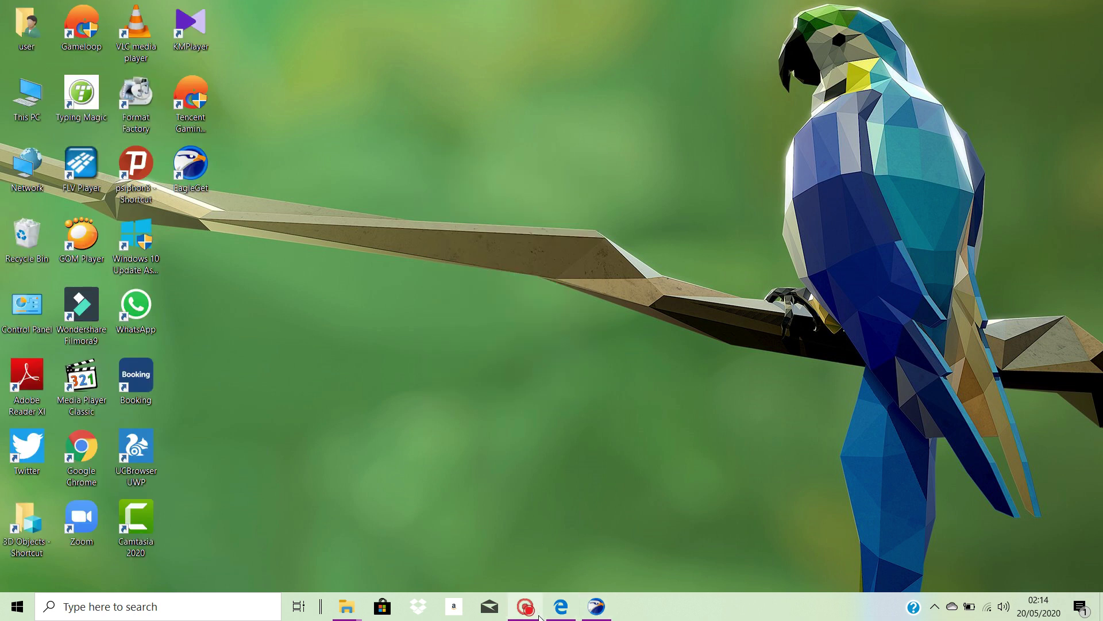
Reopen Google Chrome from the desktop and dismiss the offer to restore pages
{"action": "double_click", "coordinate": [91, 457]}
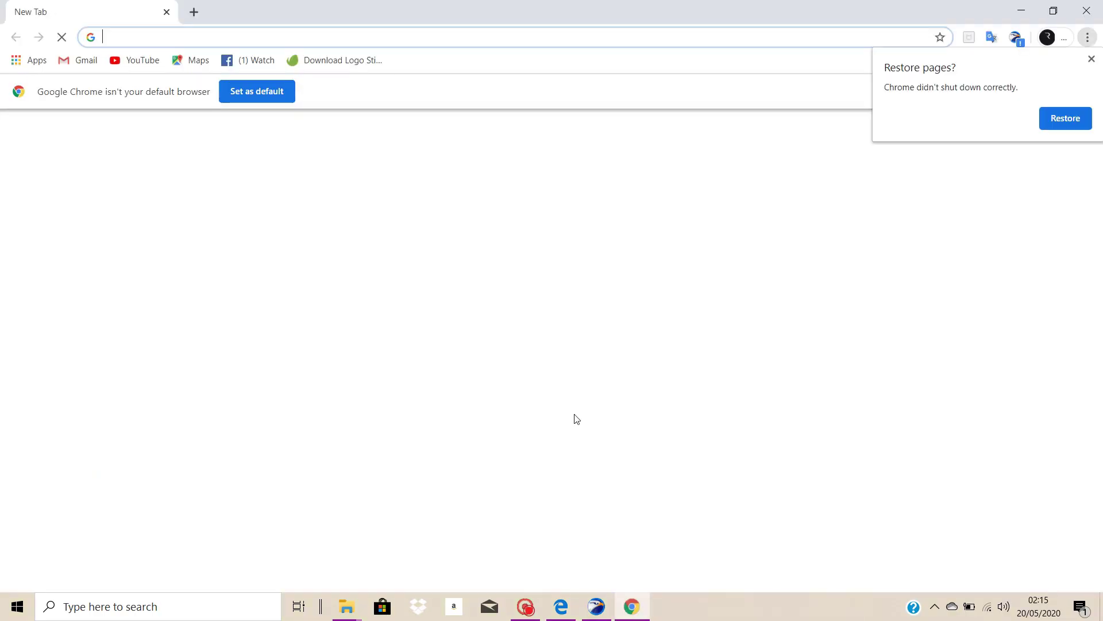
{"action": "left_click", "coordinate": [1091, 60]}
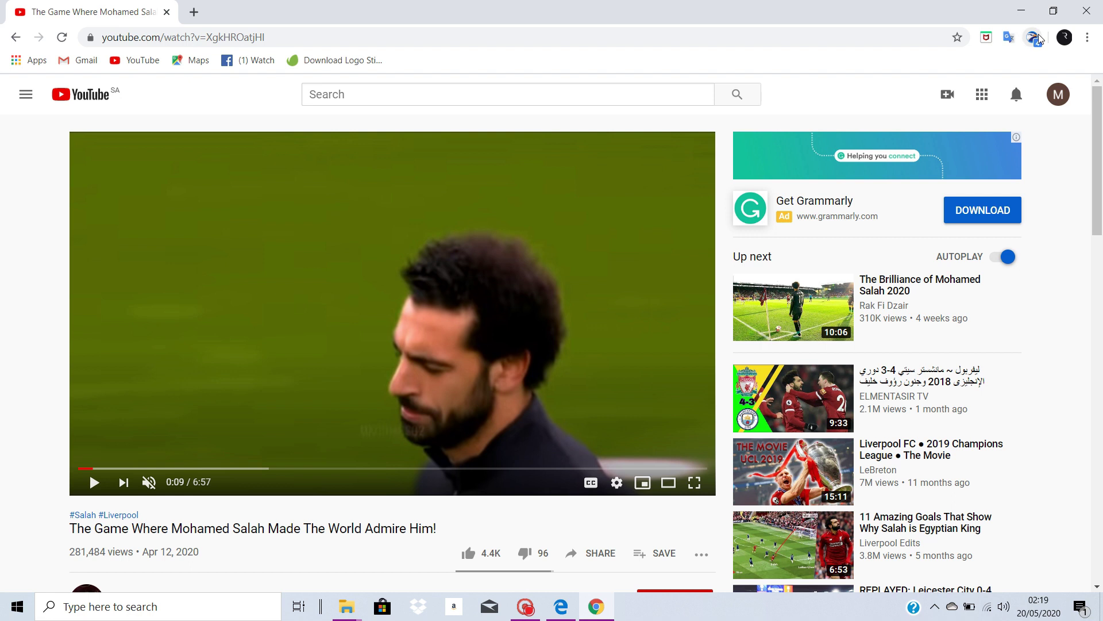
Download the fourth WEBM entry of "The Game Where Mohamed Salah Made The World Admire Him!" through the EagleGet extension and dismiss the completion notice
{"action": "left_click", "coordinate": [1039, 38]}
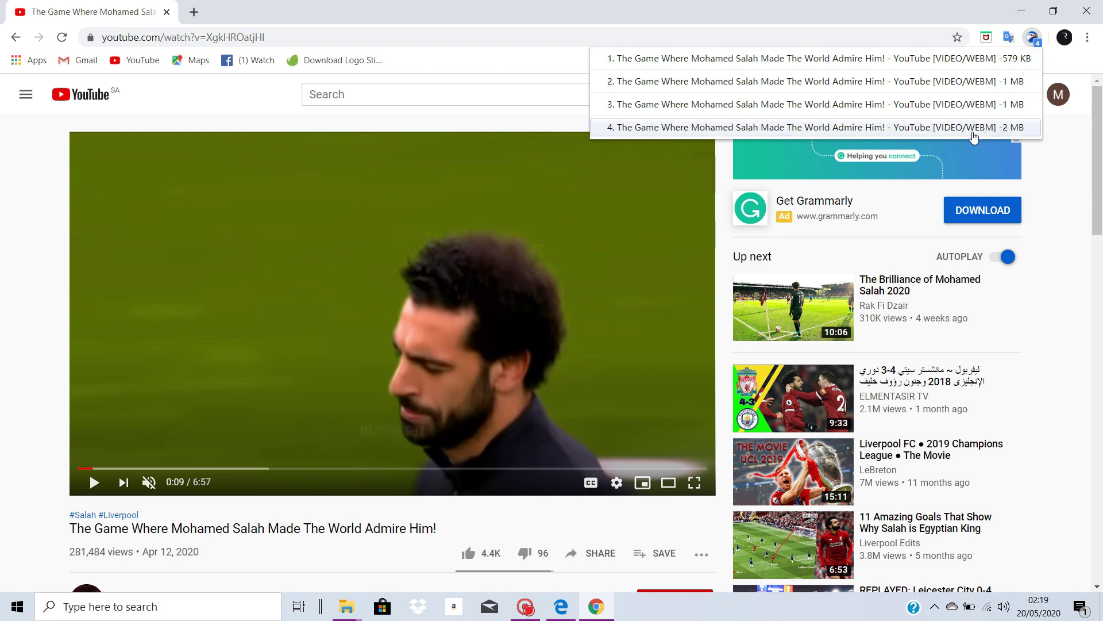
{"action": "left_click", "coordinate": [763, 125]}
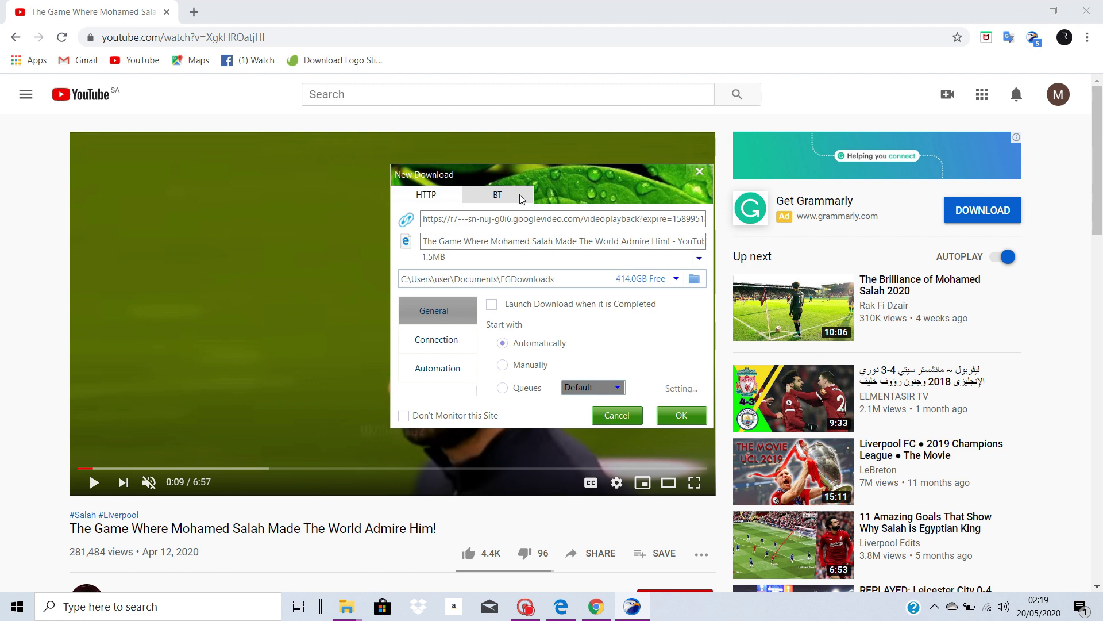
{"action": "left_click", "coordinate": [687, 415]}
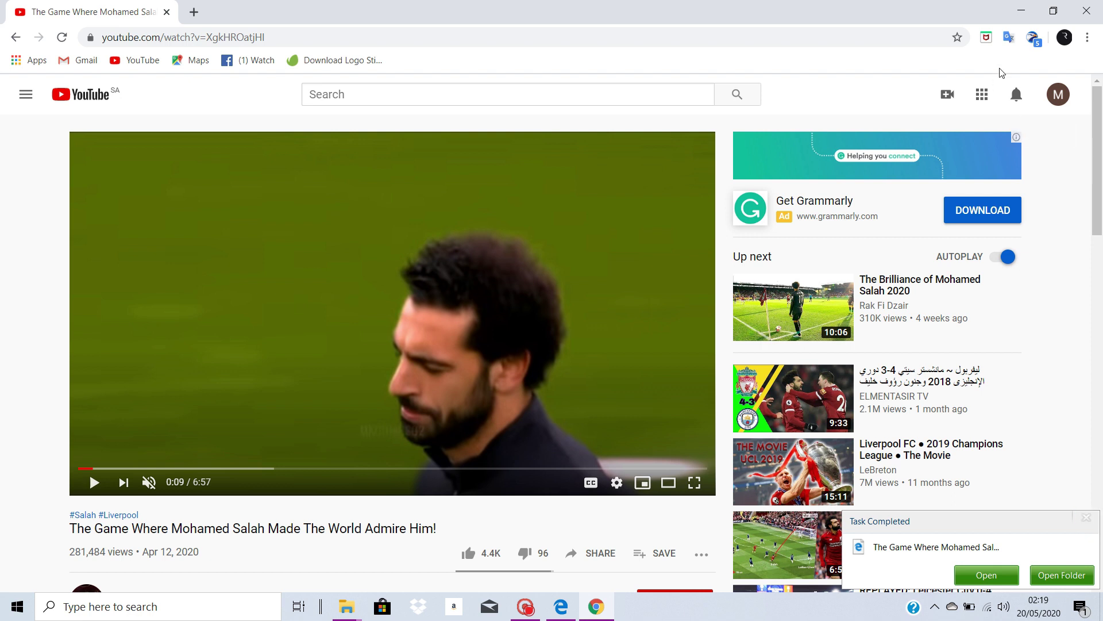
{"action": "left_click", "coordinate": [1086, 518]}
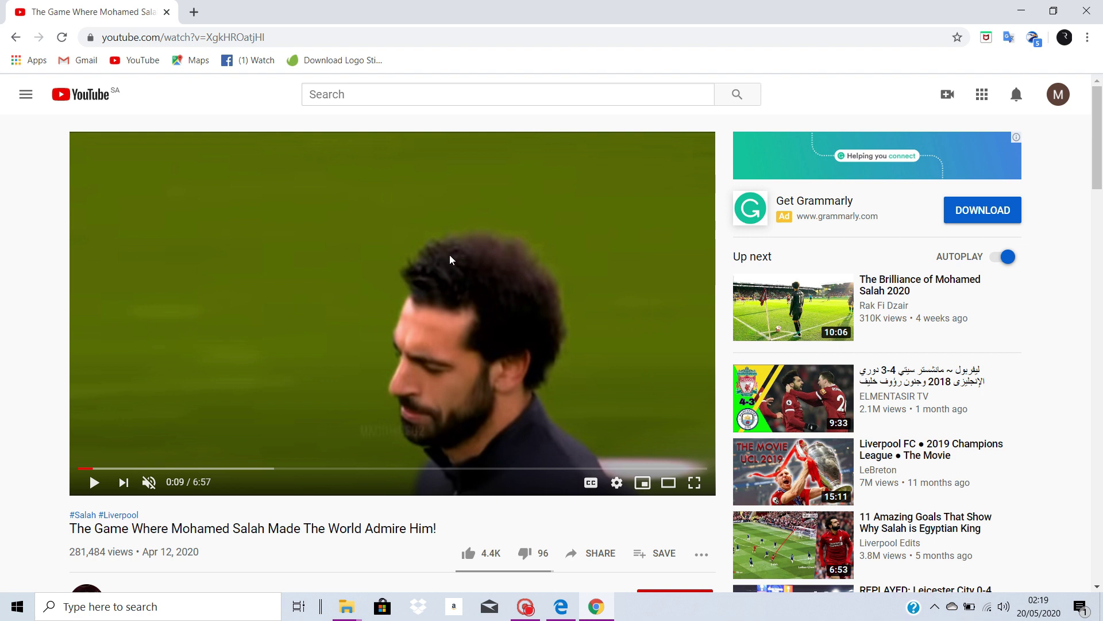
{"action": "scroll", "coordinate": [453, 257], "scroll_direction": "down", "scroll_amount": 5}
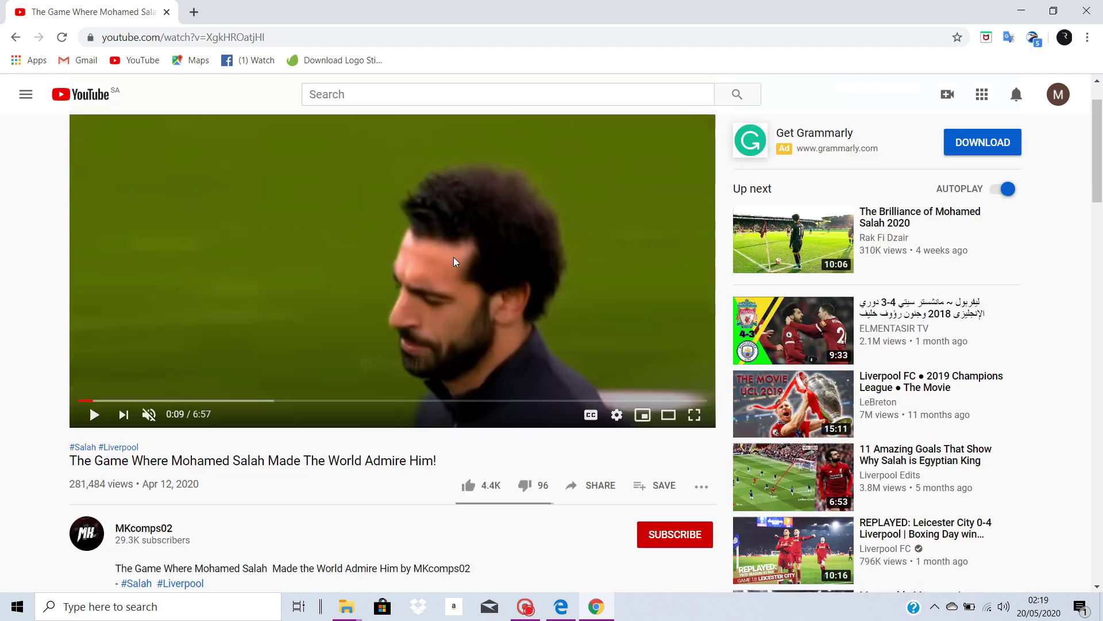
{"action": "scroll", "coordinate": [451, 262], "scroll_direction": "up", "scroll_amount": 5}
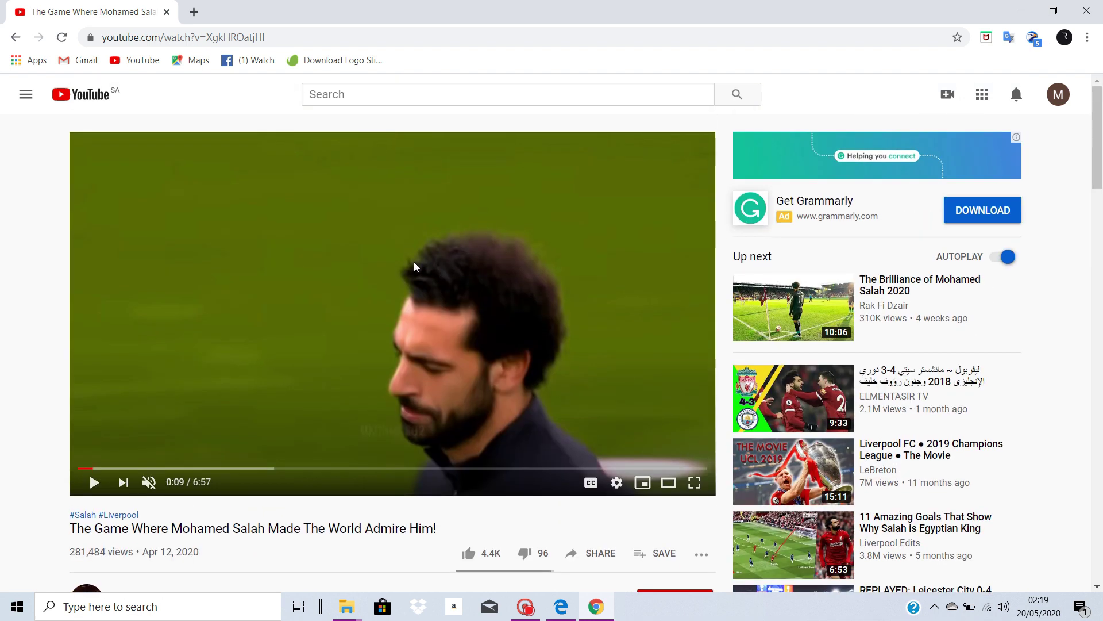
{"action": "scroll", "coordinate": [326, 182], "scroll_direction": "down", "scroll_amount": 4}
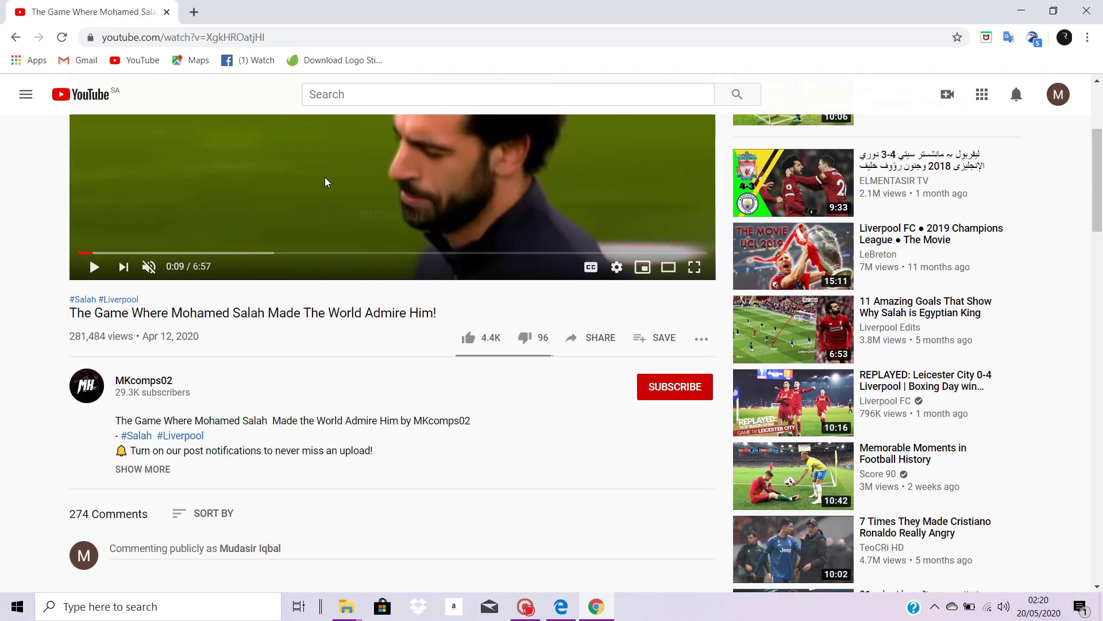
{"action": "scroll", "coordinate": [321, 183], "scroll_direction": "up", "scroll_amount": 4}
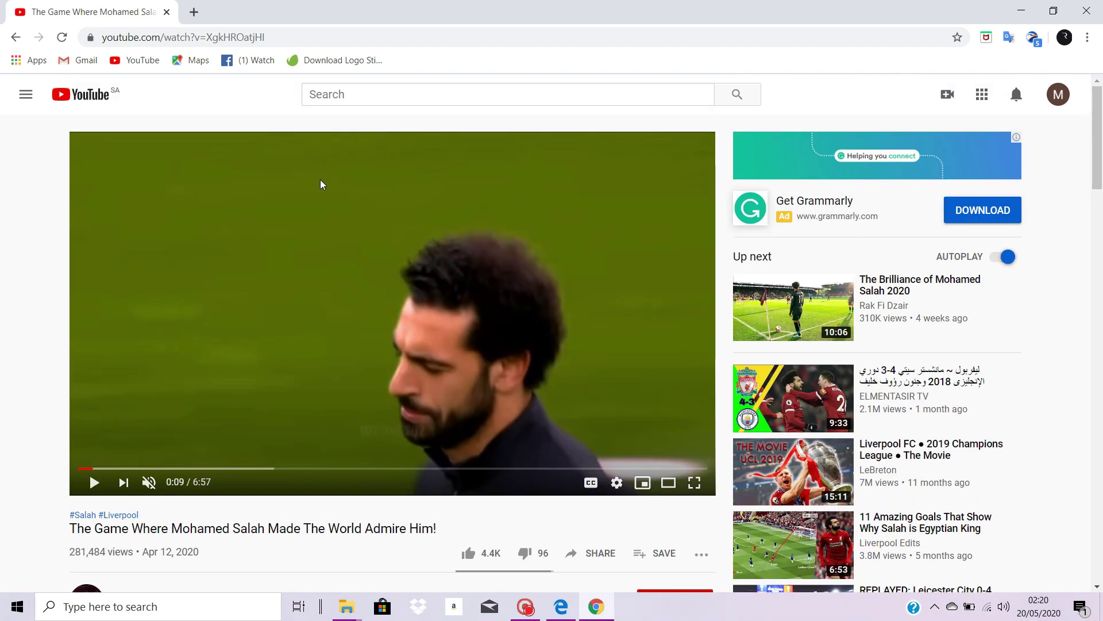
{"action": "scroll", "coordinate": [320, 185], "scroll_direction": "down", "scroll_amount": 5}
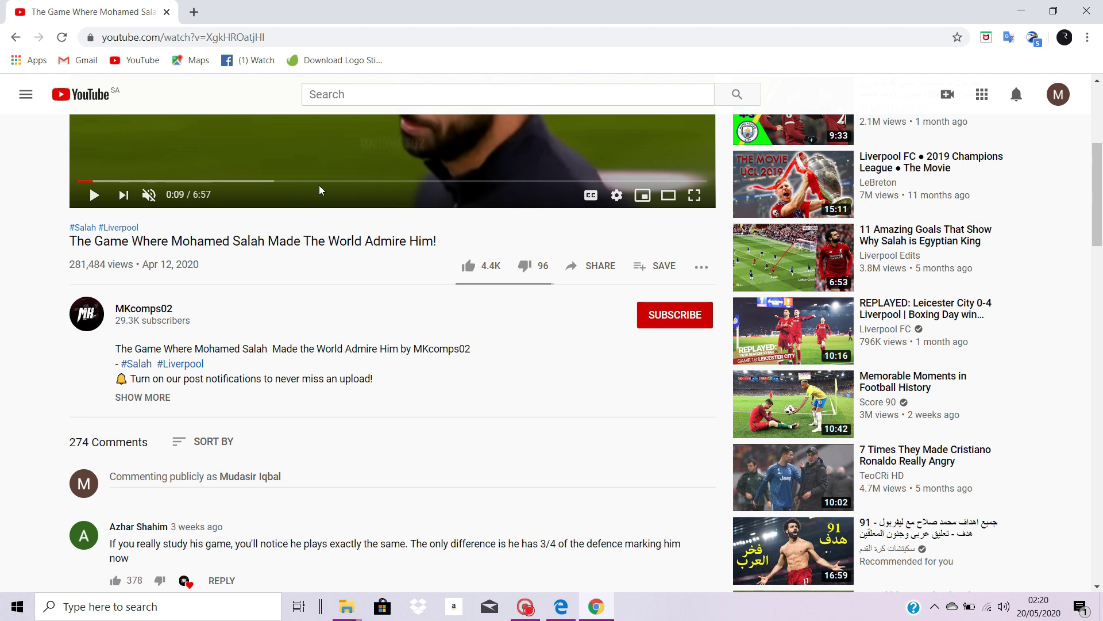
{"action": "scroll", "coordinate": [320, 190], "scroll_direction": "up", "scroll_amount": 4}
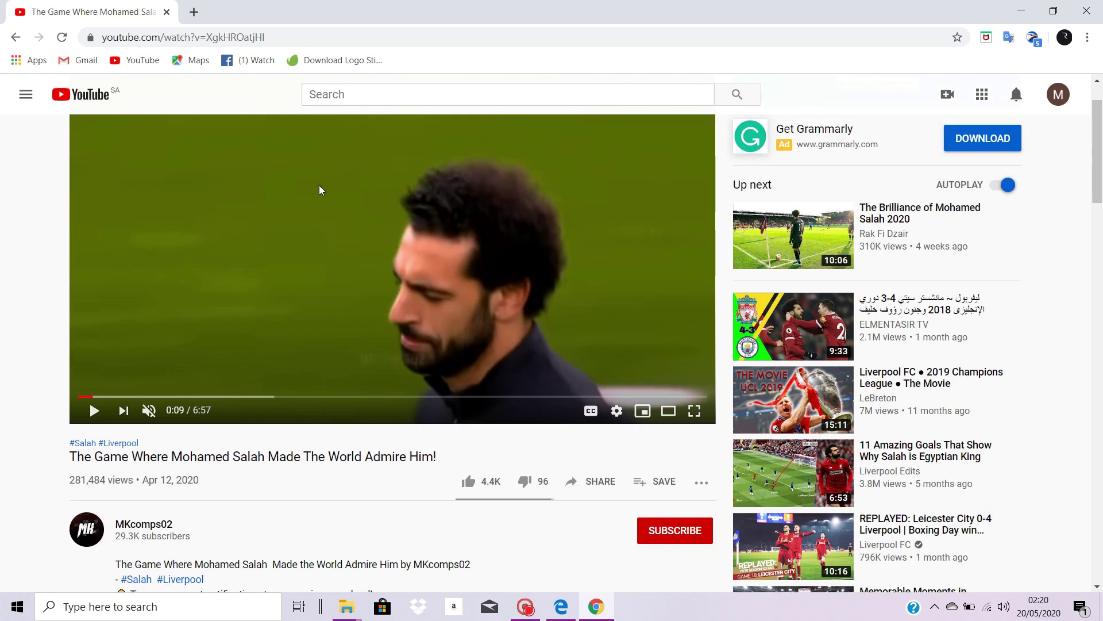
{"action": "scroll", "coordinate": [320, 190], "scroll_direction": "down", "scroll_amount": 4}
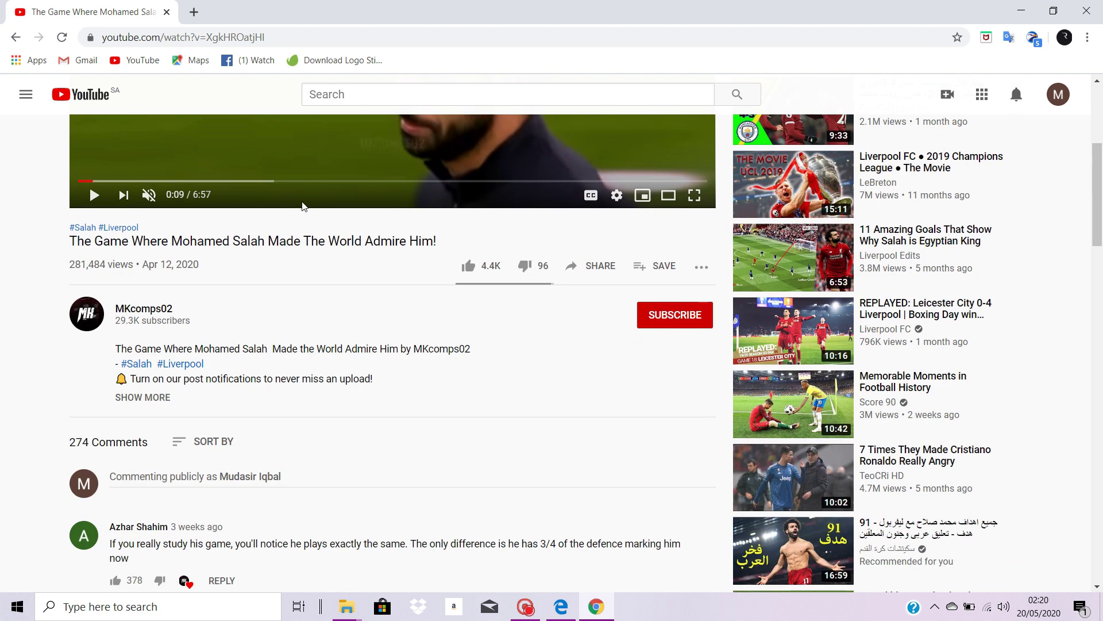
{"action": "scroll", "coordinate": [304, 206], "scroll_direction": "up", "scroll_amount": 5}
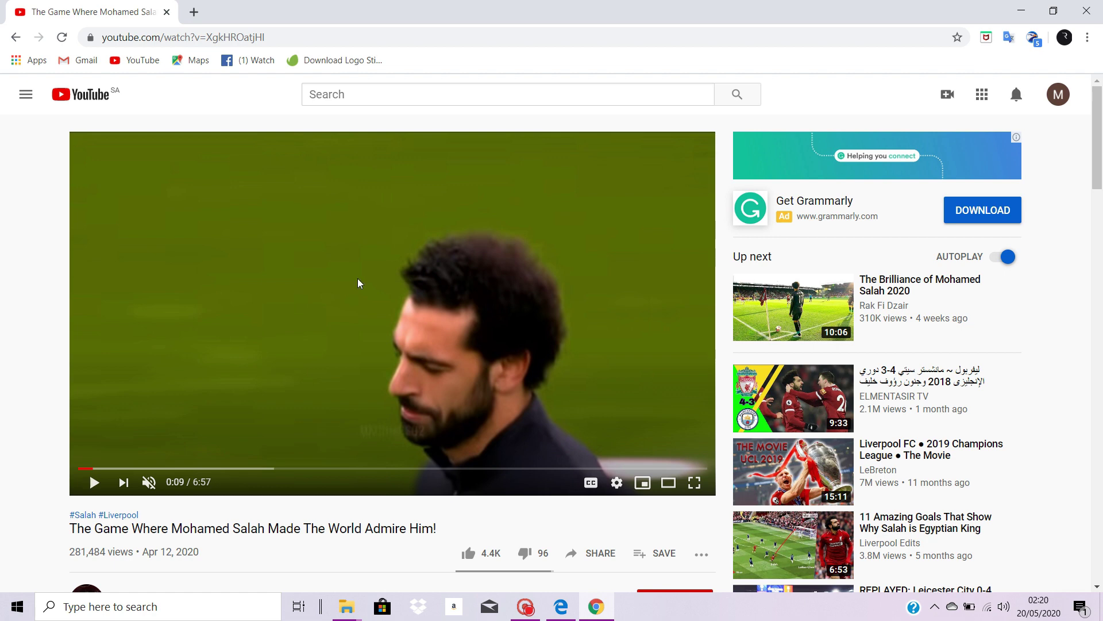